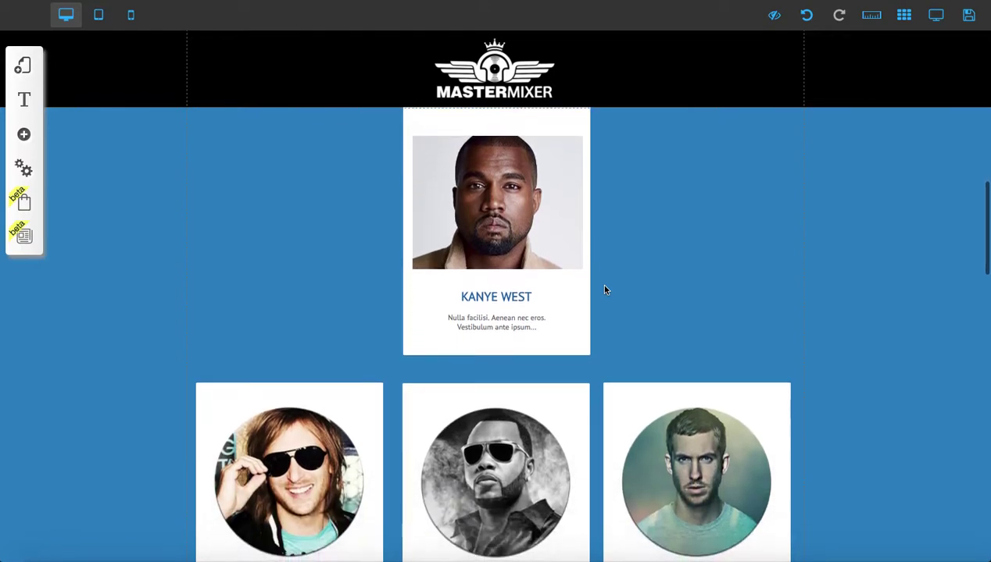
Add an Instagram Post social element to the blank white section below the artist cards
scroll(604, 290, down, 3)
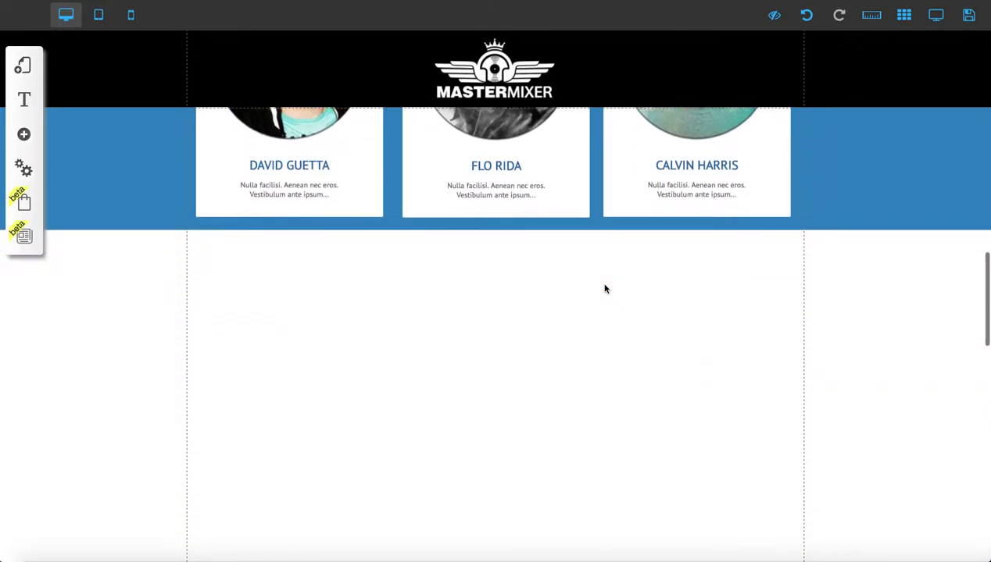
scroll(604, 289, down, 1)
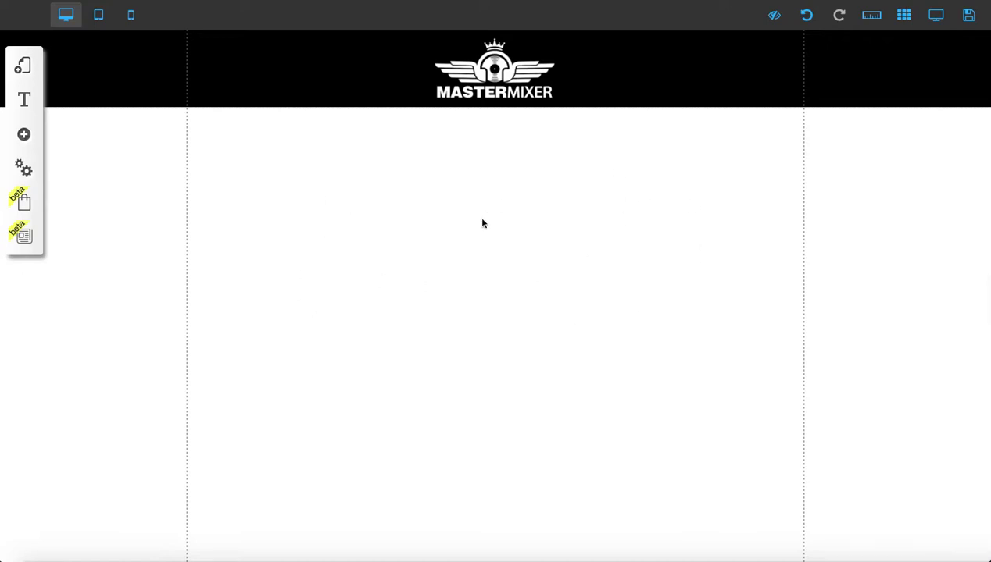
scroll(482, 225, down, 2)
scroll(482, 225, up, 2)
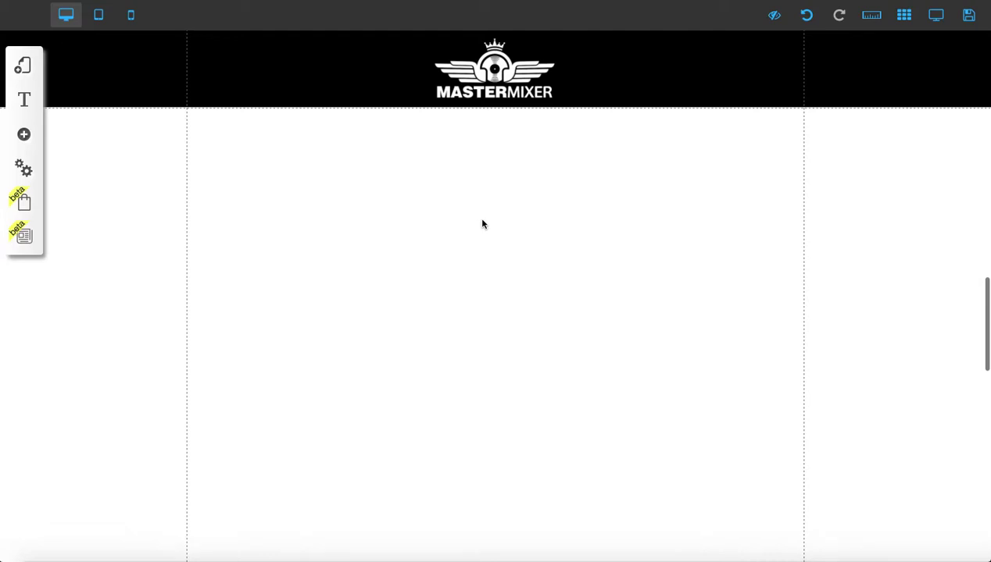
scroll(565, 289, up, 1)
scroll(566, 287, down, 2)
scroll(565, 287, down, 1)
scroll(564, 284, up, 2)
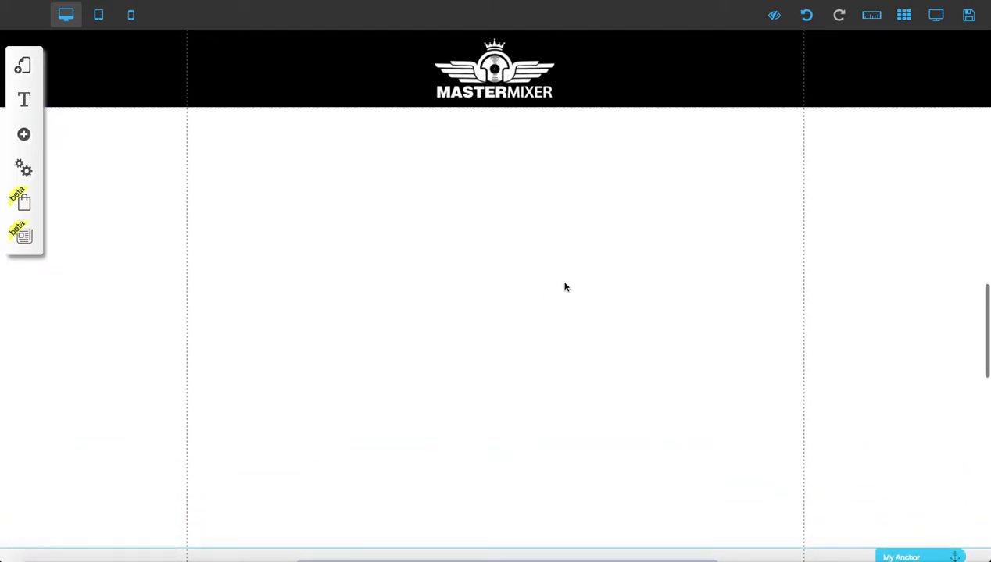
click(24, 135)
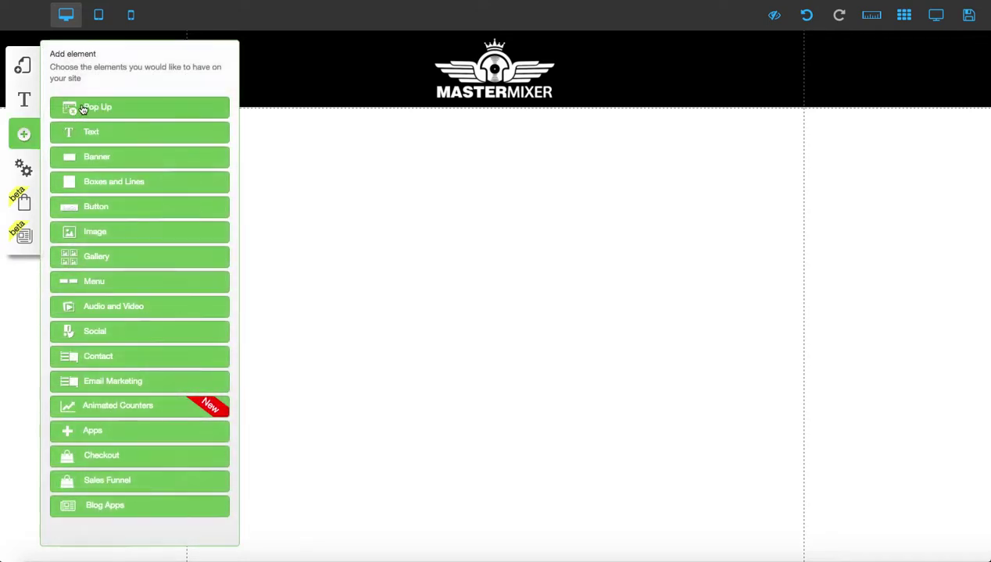
click(119, 334)
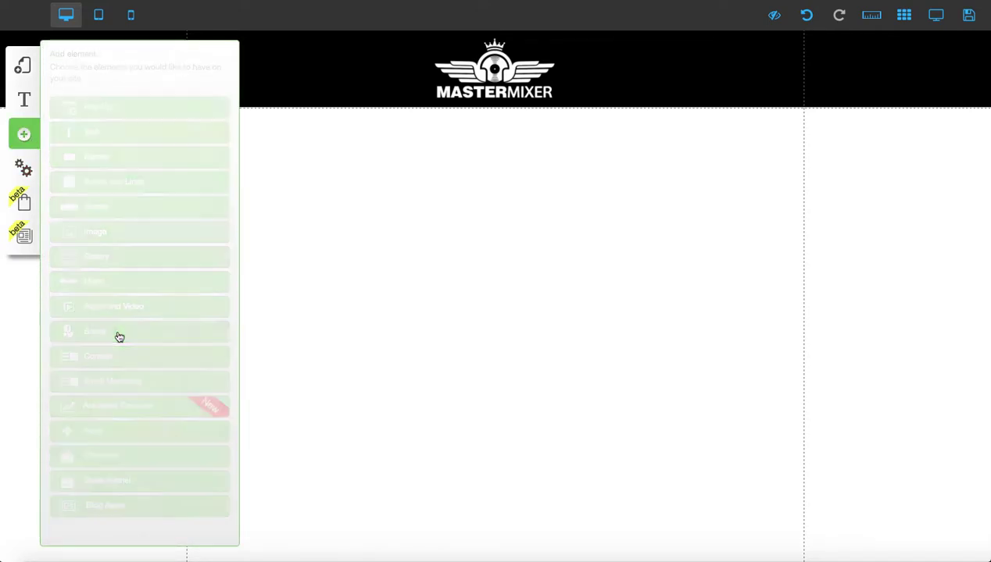
click(275, 84)
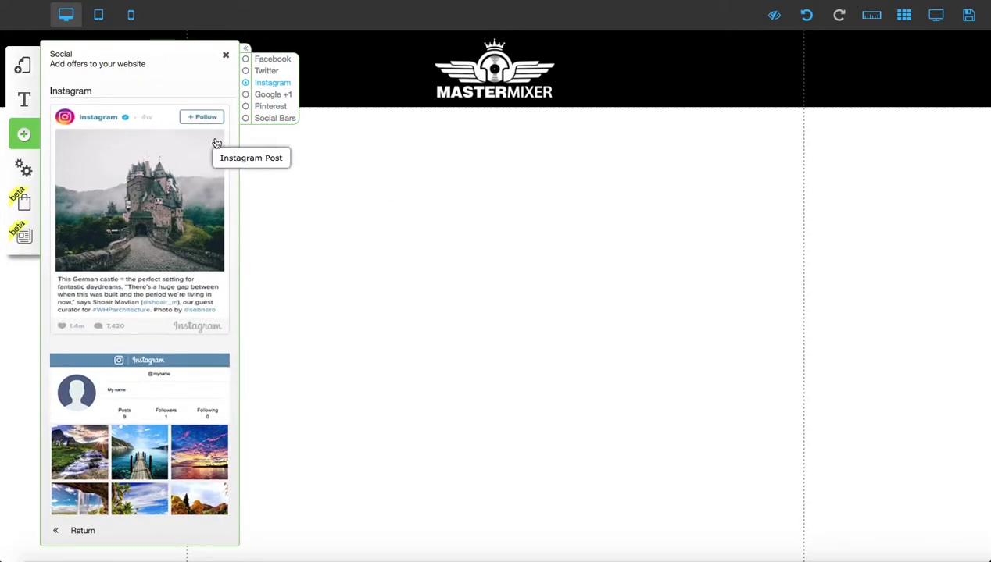
click(190, 184)
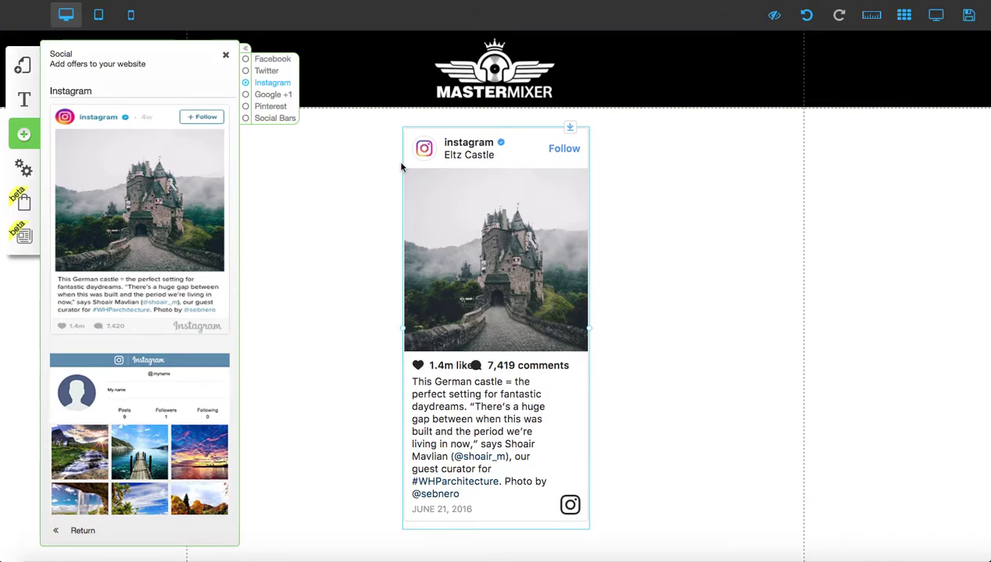
Move the Instagram post from the blank section down past the comments to the area with the Twitter and Facebook feeds
scroll(401, 166, down, 2)
drag(462, 163, 669, 370)
scroll(505, 324, down, 2)
drag(647, 173, 711, 517)
scroll(641, 469, down, 4)
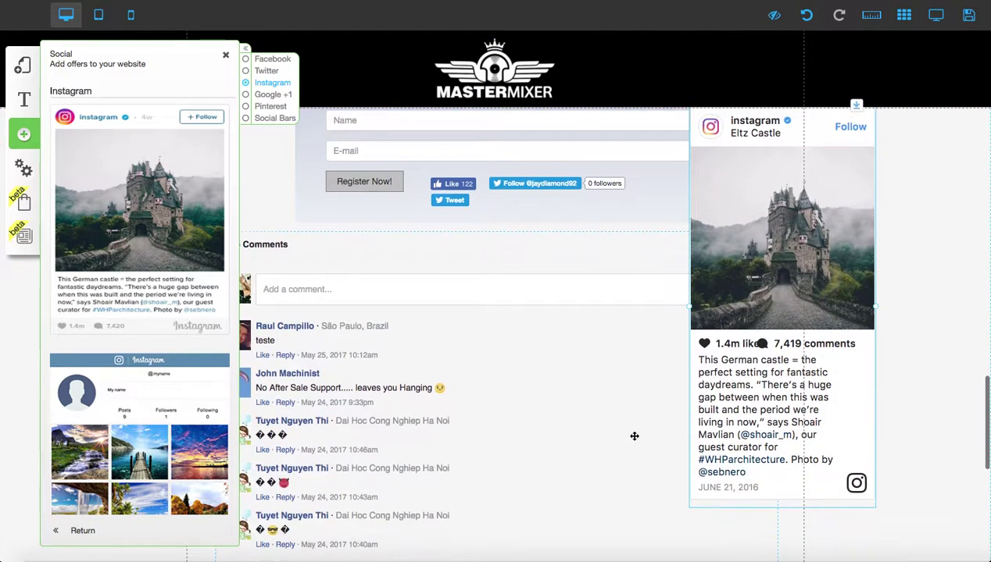
scroll(639, 421, down, 2)
drag(745, 197, 750, 559)
scroll(650, 512, down, 3)
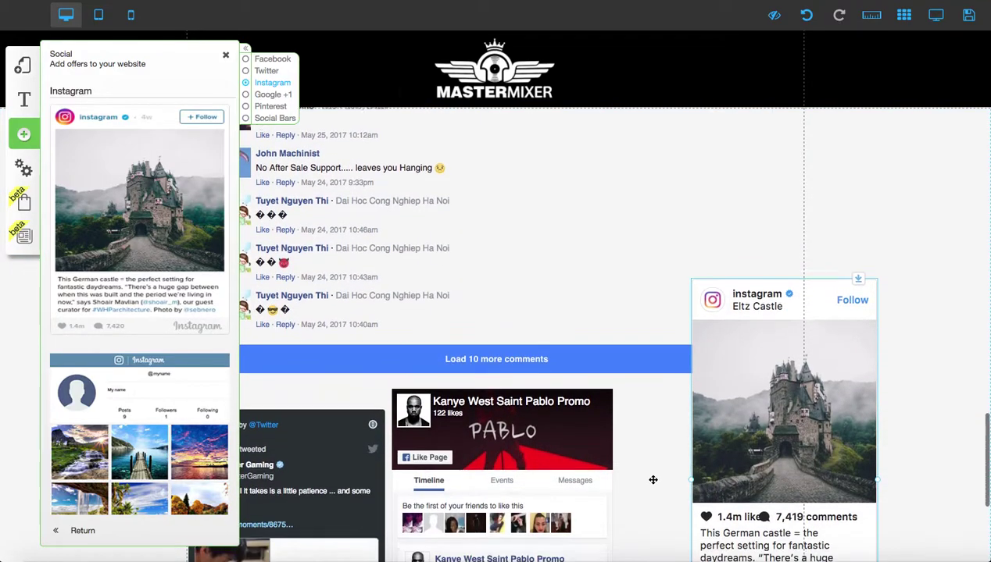
scroll(457, 441, down, 3)
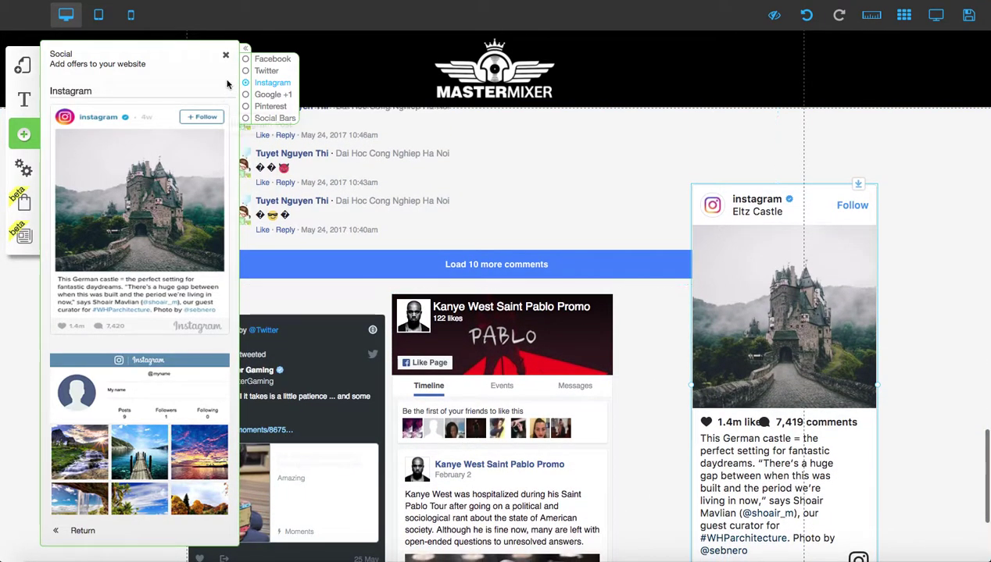
Close the social element list and place the Instagram post beside the Facebook page feed, at about X 688, Y 984
click(226, 54)
scroll(655, 321, down, 2)
drag(656, 321, 617, 418)
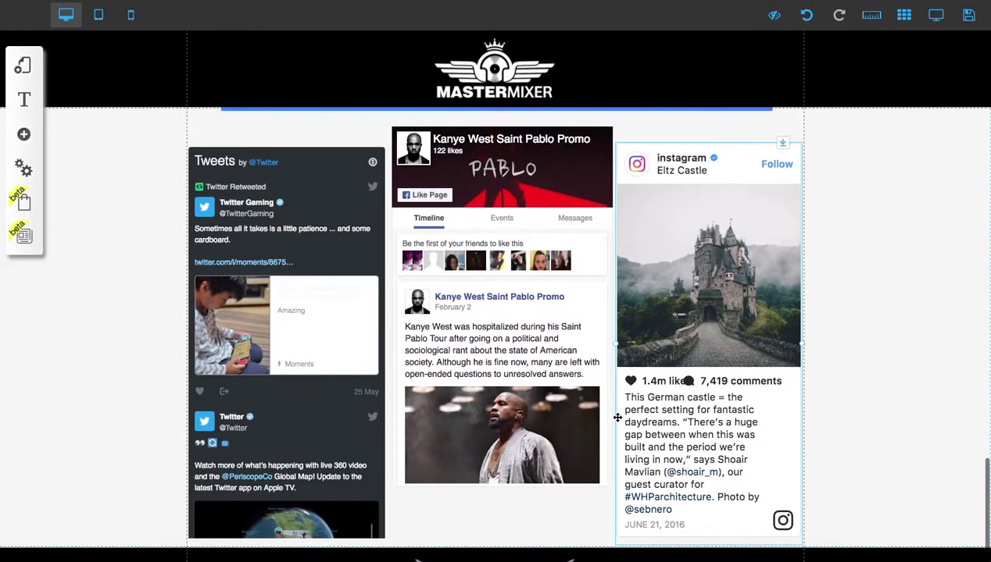
scroll(617, 418, up, 1)
click(818, 344)
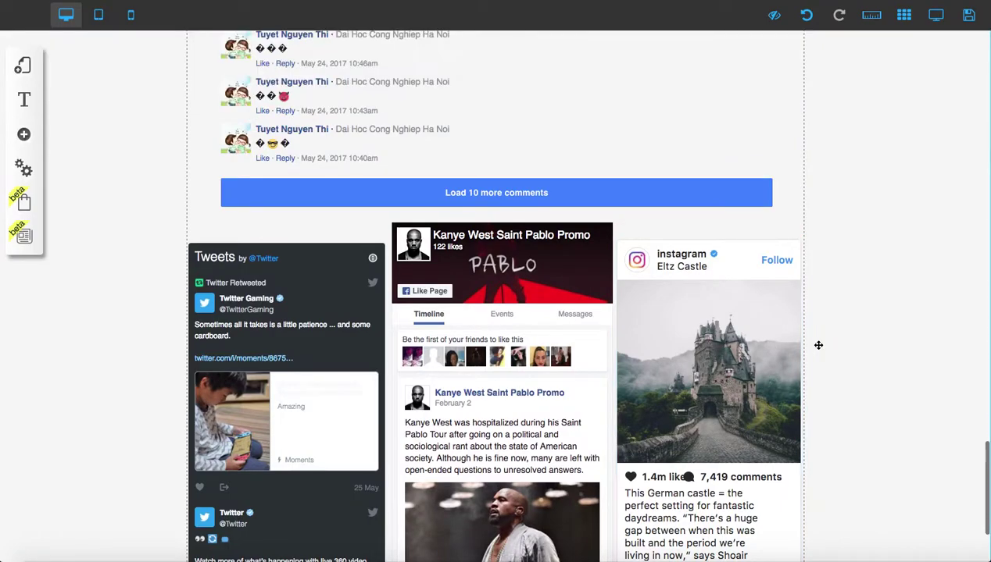
scroll(736, 336, down, 1)
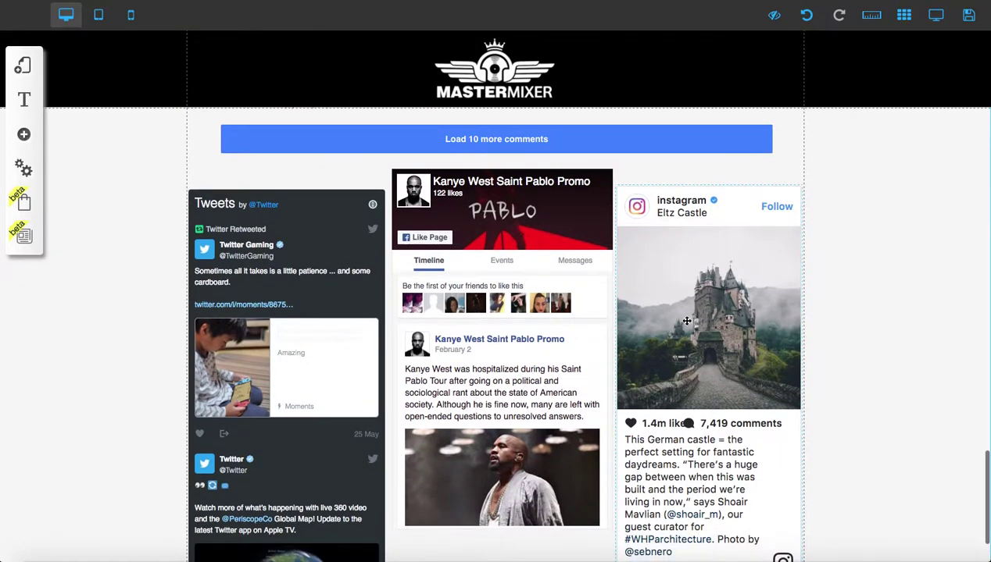
Open the configuration of the Instagram post element
click(682, 322)
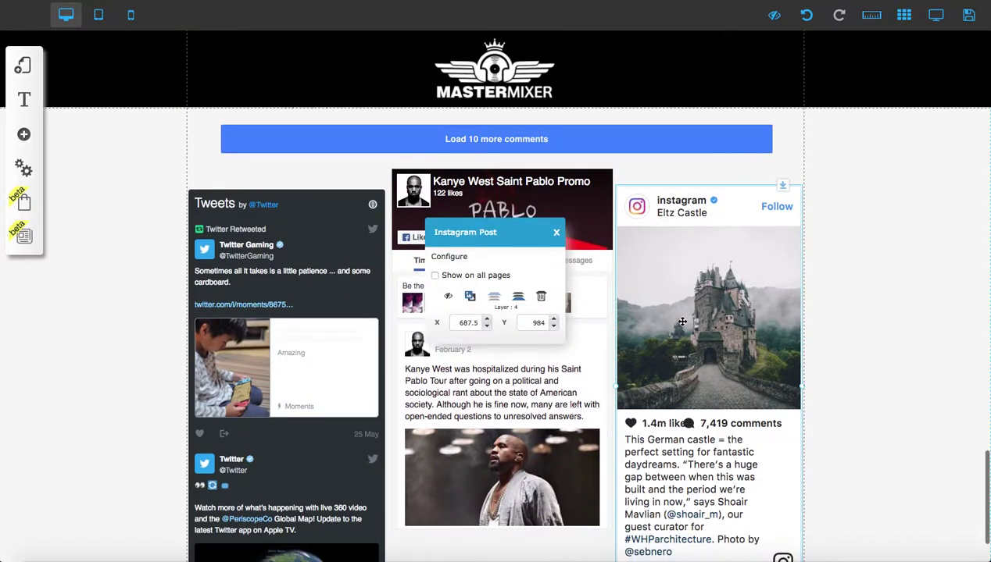
click(437, 258)
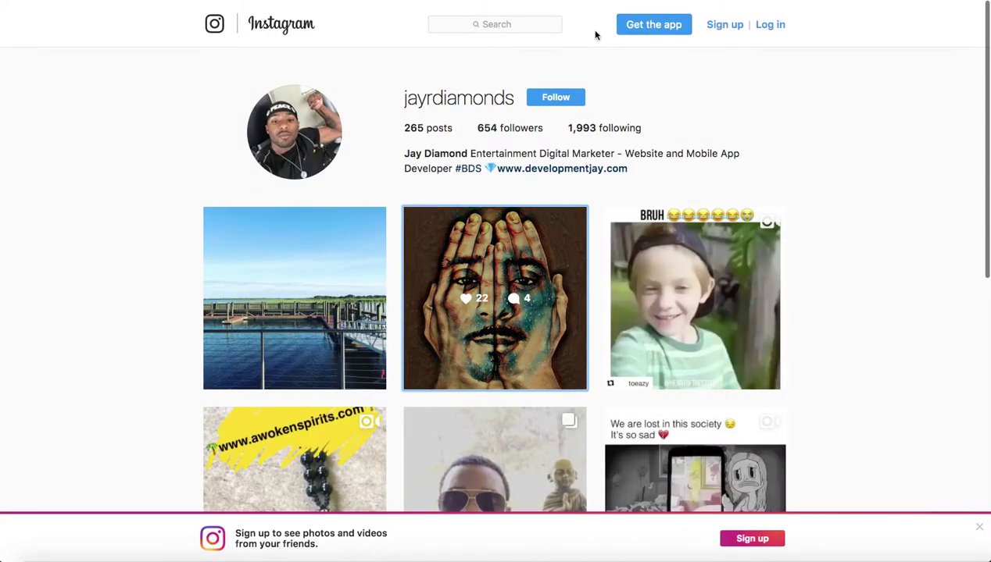
click(493, 301)
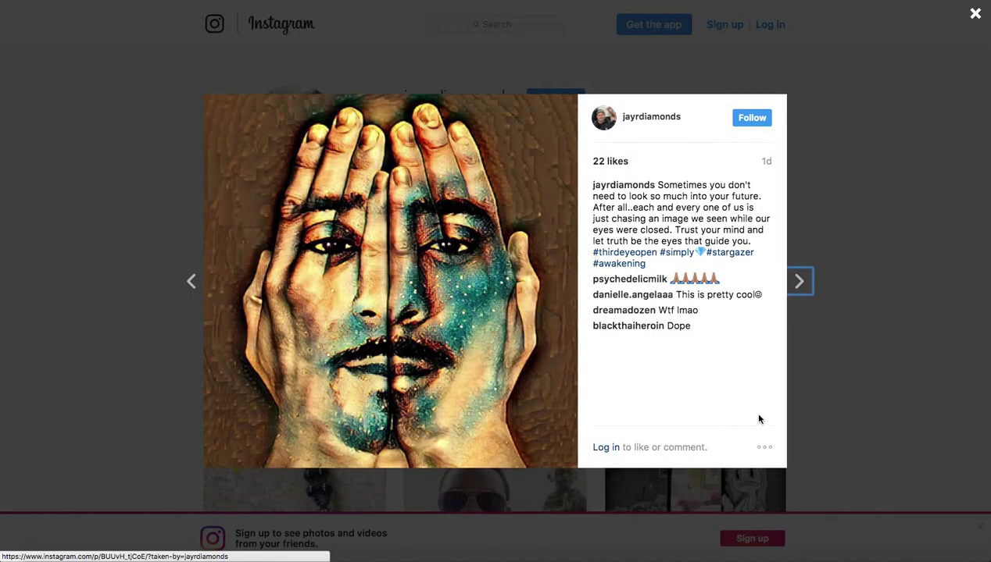
click(764, 448)
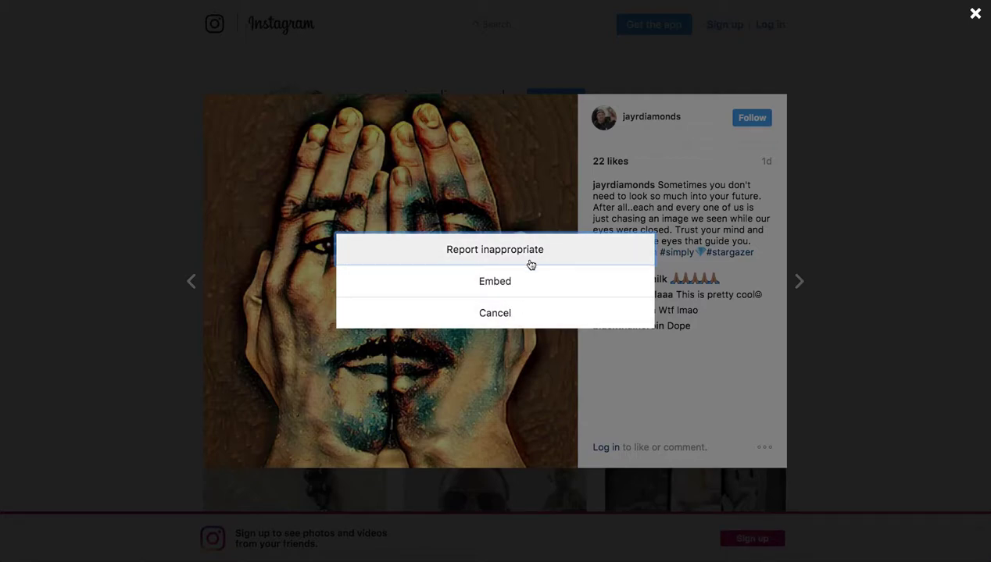
click(809, 230)
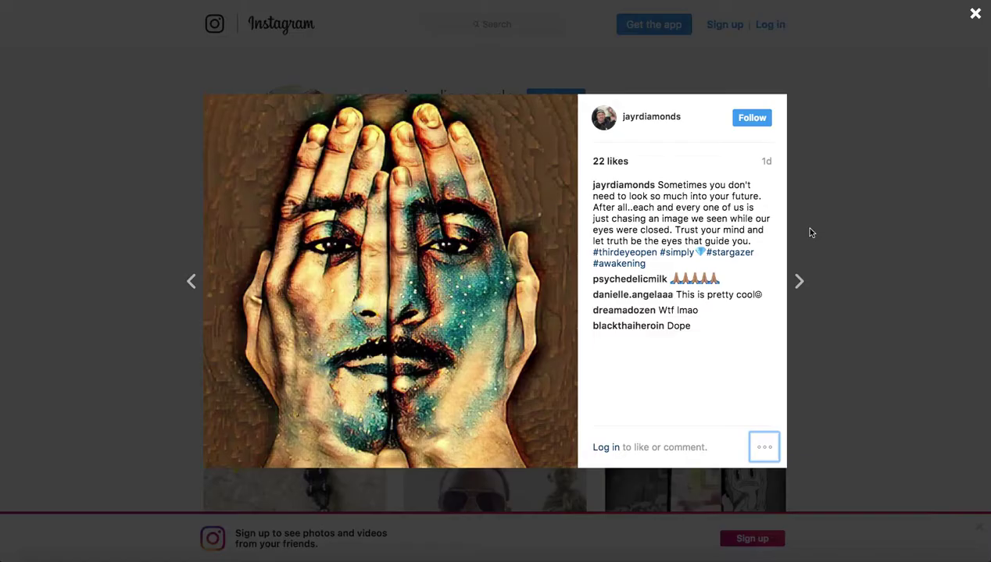
click(479, 75)
On the Instagram profile, open the photo of the painted face covered by hands and copy its web address
click(517, 295)
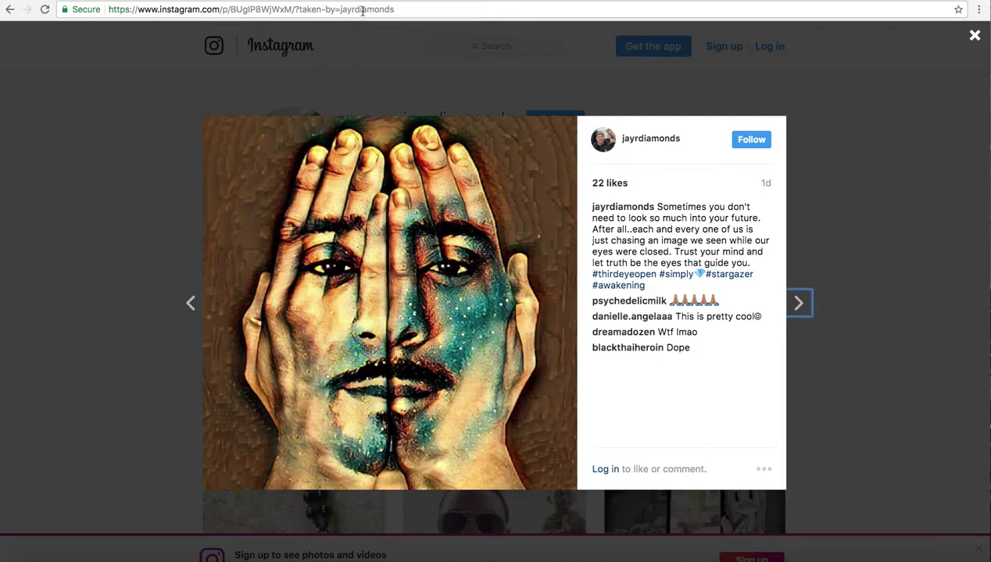
click(396, 9)
key(super+c)
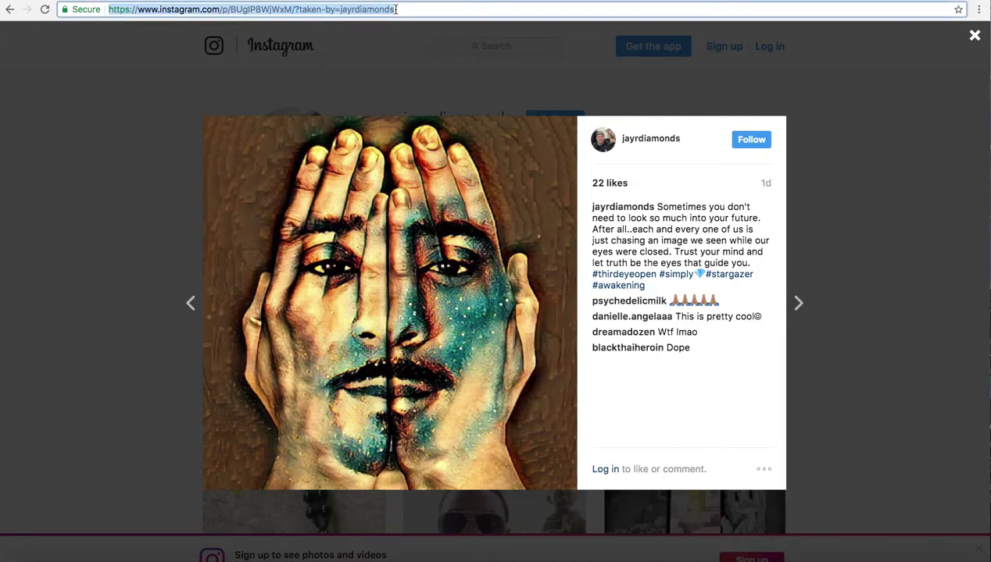
click(396, 9)
Back in the website editor, replace the Instagram widget's photo URL with the copied address and check the preview down to the caption
click(802, 123)
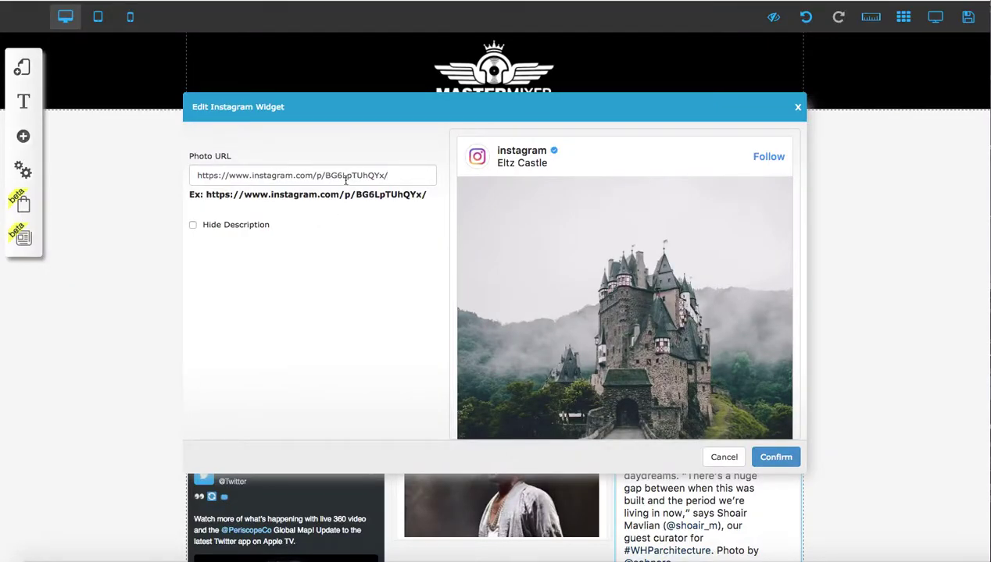
triple_click(346, 179)
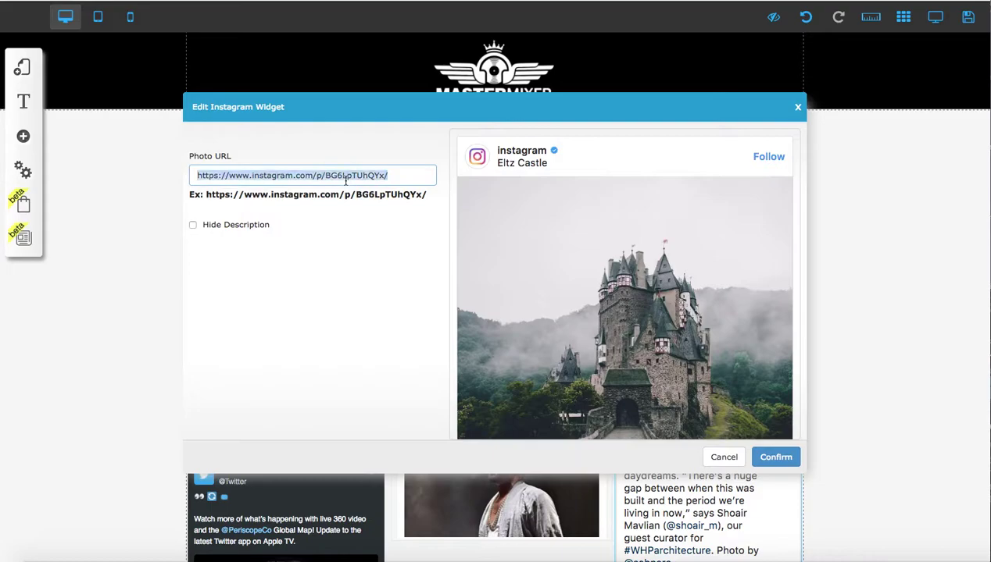
key(super+v)
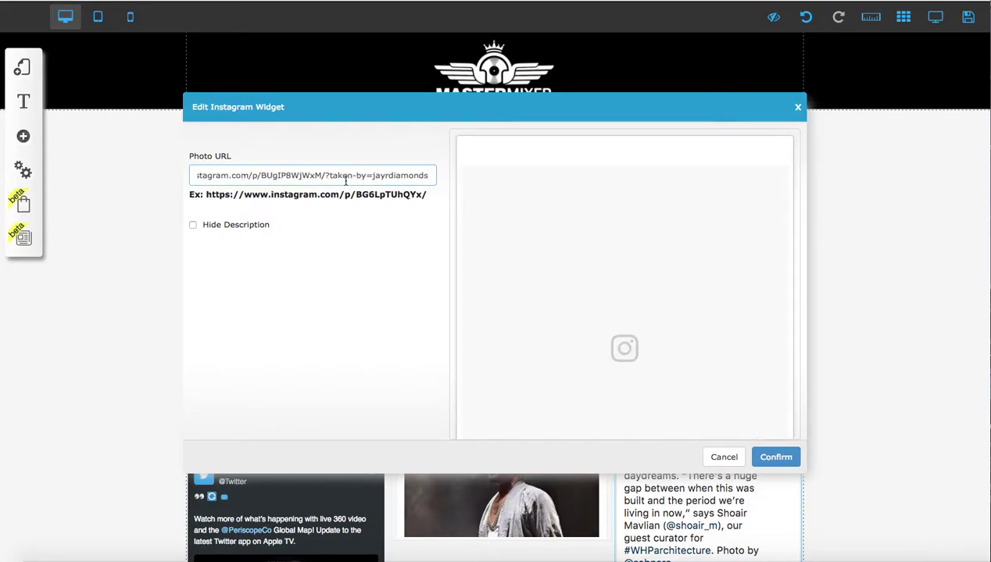
scroll(584, 227, down, 3)
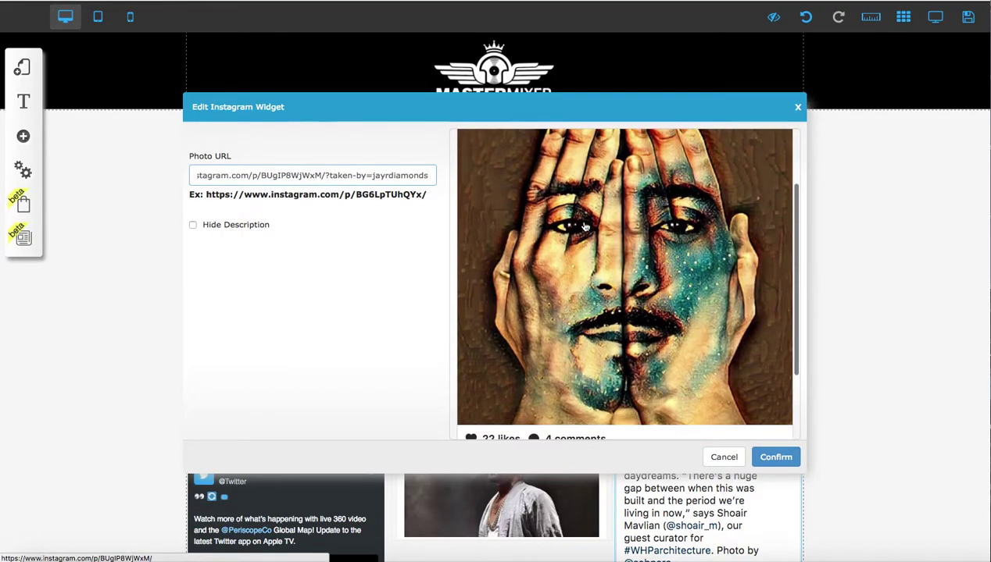
scroll(584, 227, down, 4)
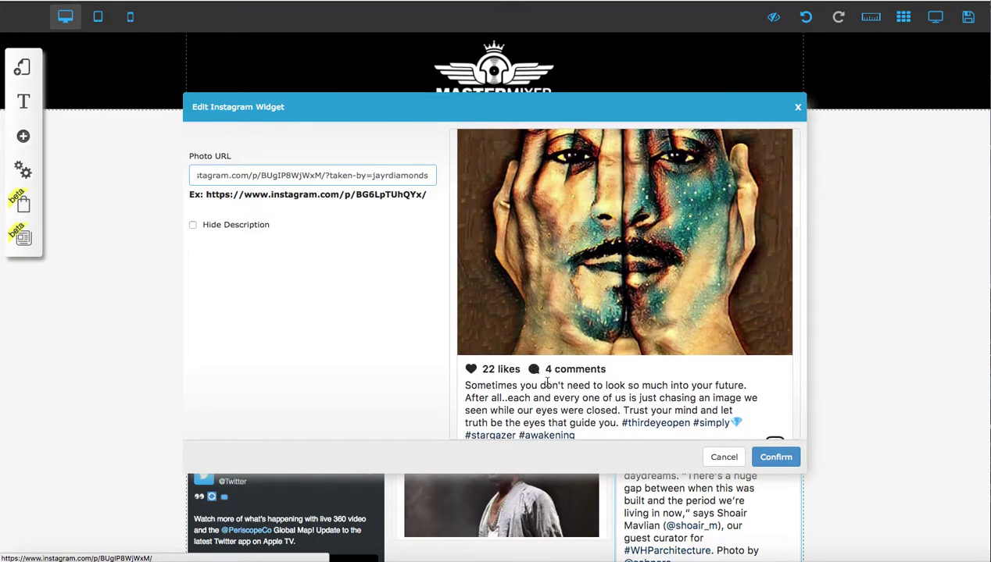
scroll(546, 382, down, 2)
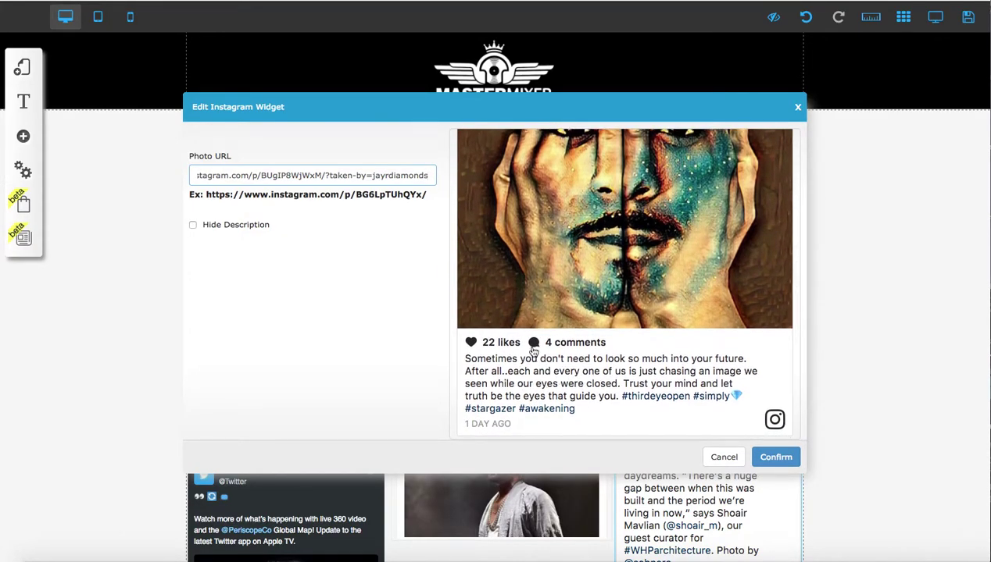
Try out the Hide Description option, leave it off, and confirm the Instagram widget settings
click(192, 226)
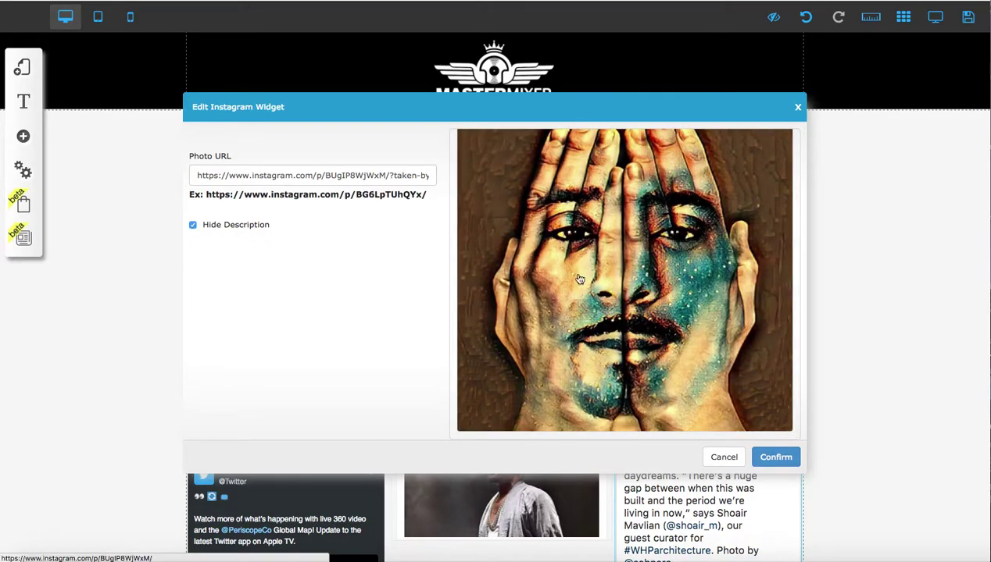
click(194, 227)
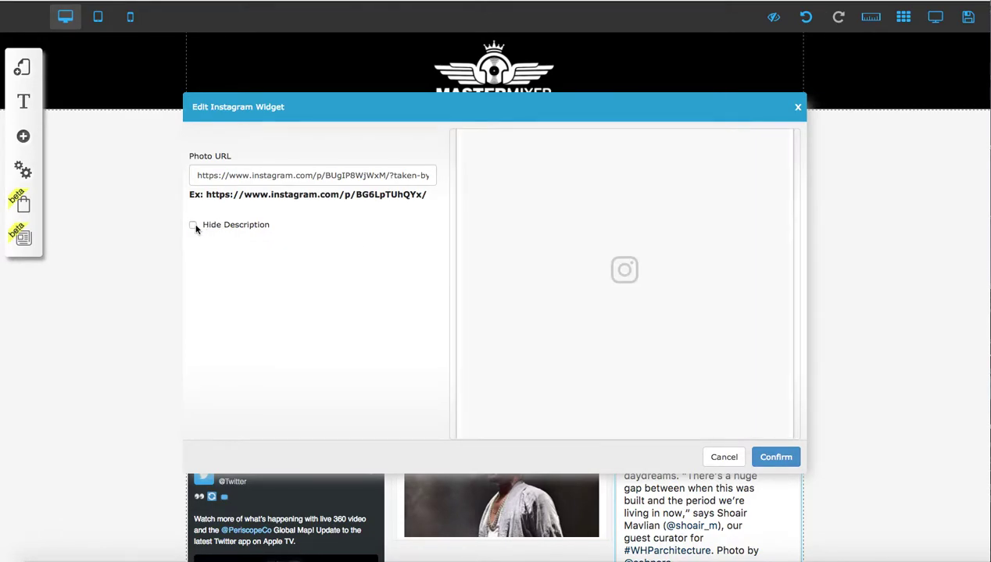
click(774, 457)
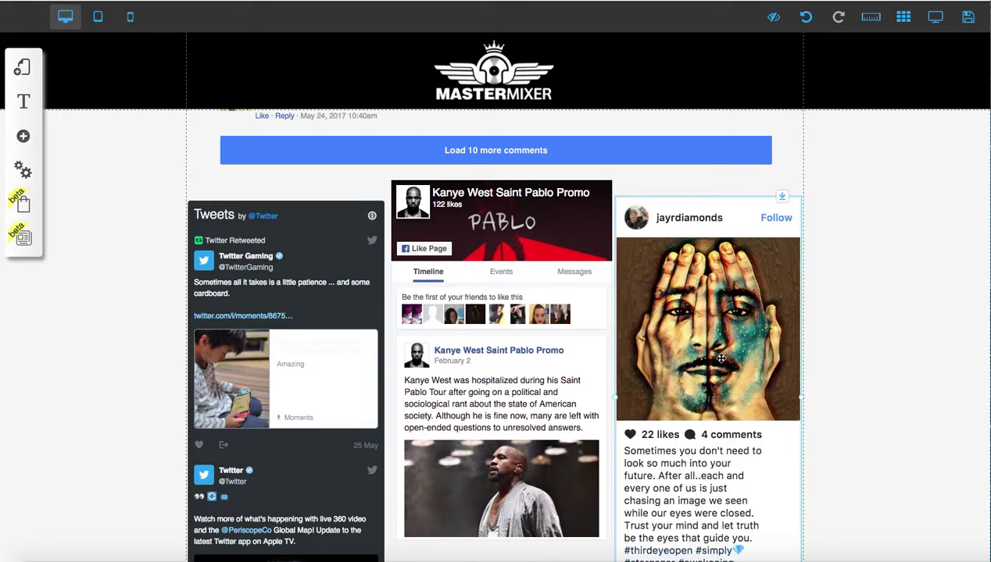
Deselect the Instagram post, review it beside the Twitter and Facebook feeds, and return to the blank white section
scroll(720, 358, down, 3)
click(840, 379)
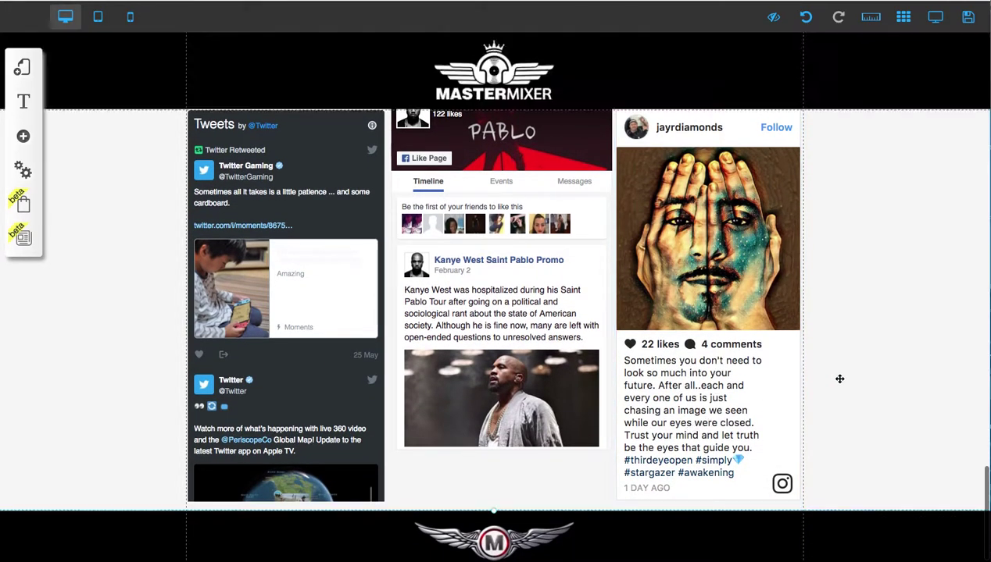
scroll(773, 300, up, 1)
scroll(770, 297, up, 1)
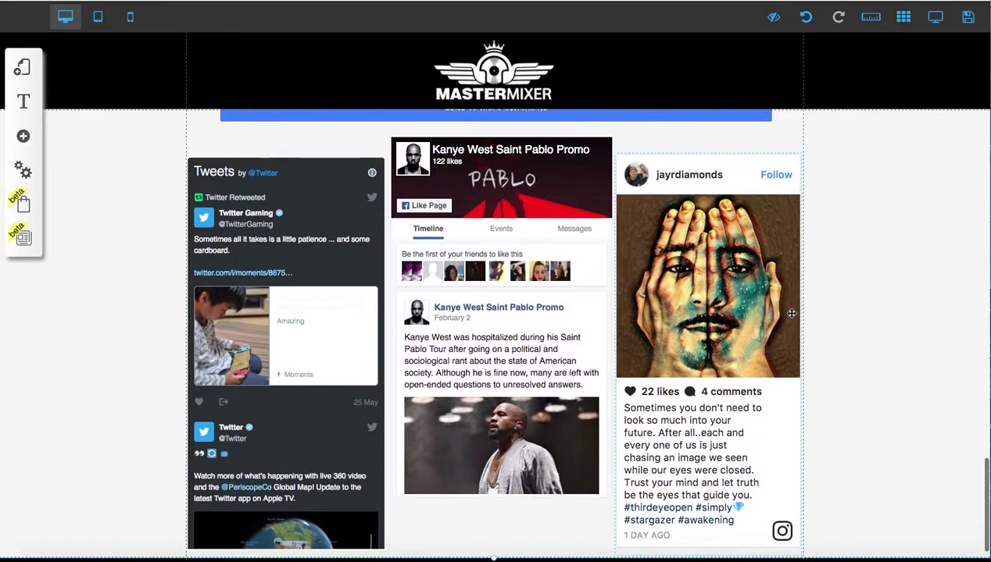
scroll(758, 286, up, 10)
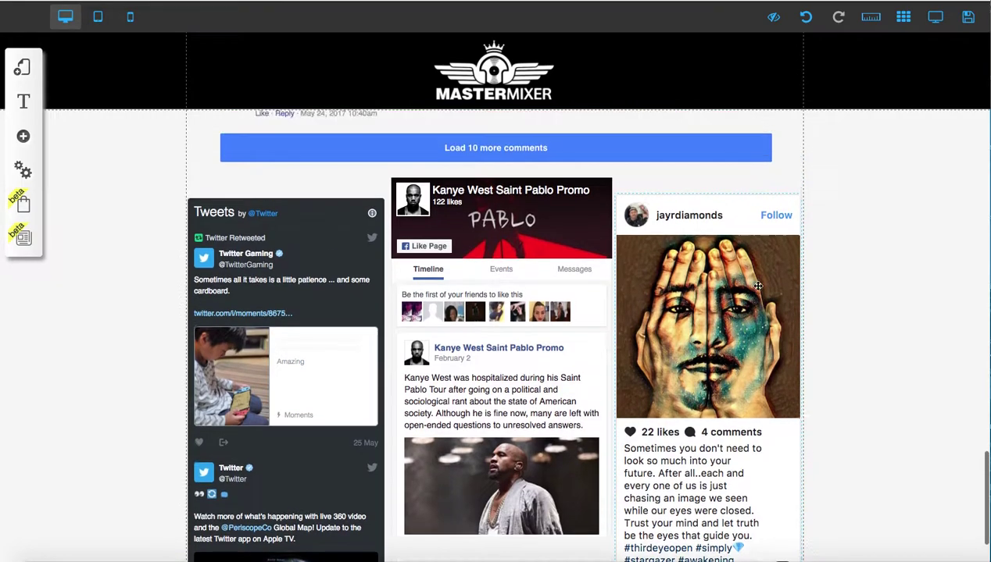
scroll(697, 312, up, 13)
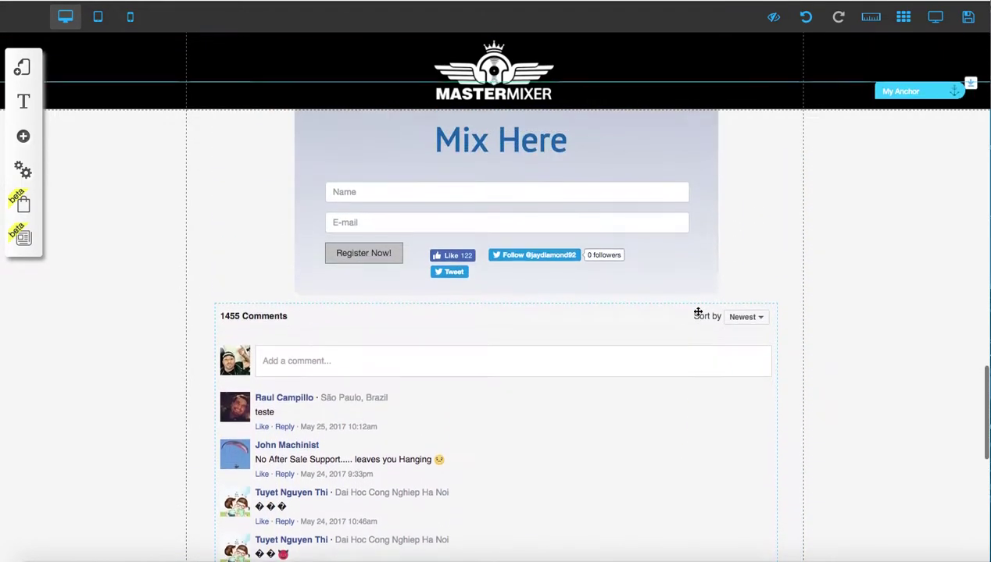
scroll(618, 328, up, 5)
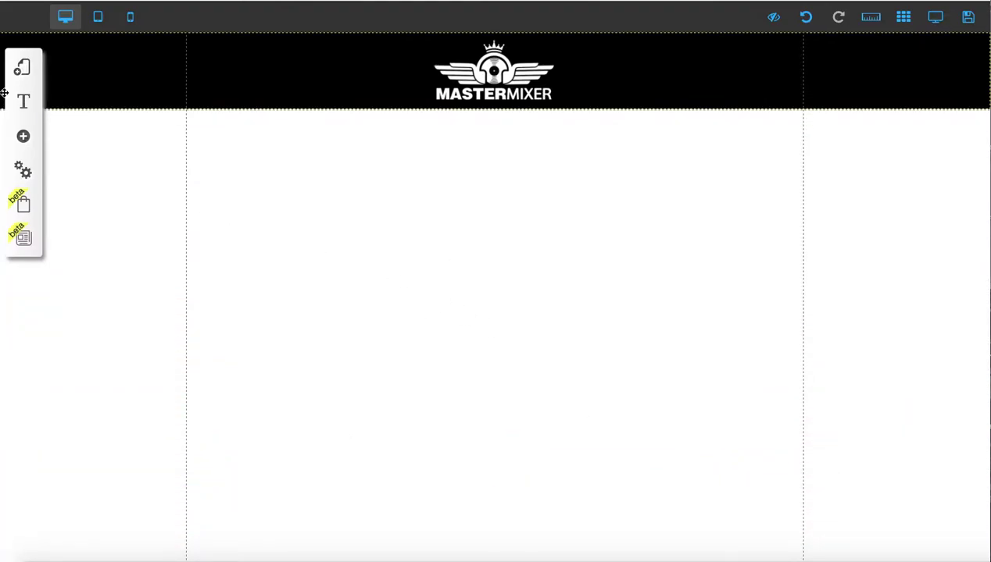
Add an Instagram Feed element from the social elements to the blank white section and close the element list
click(22, 136)
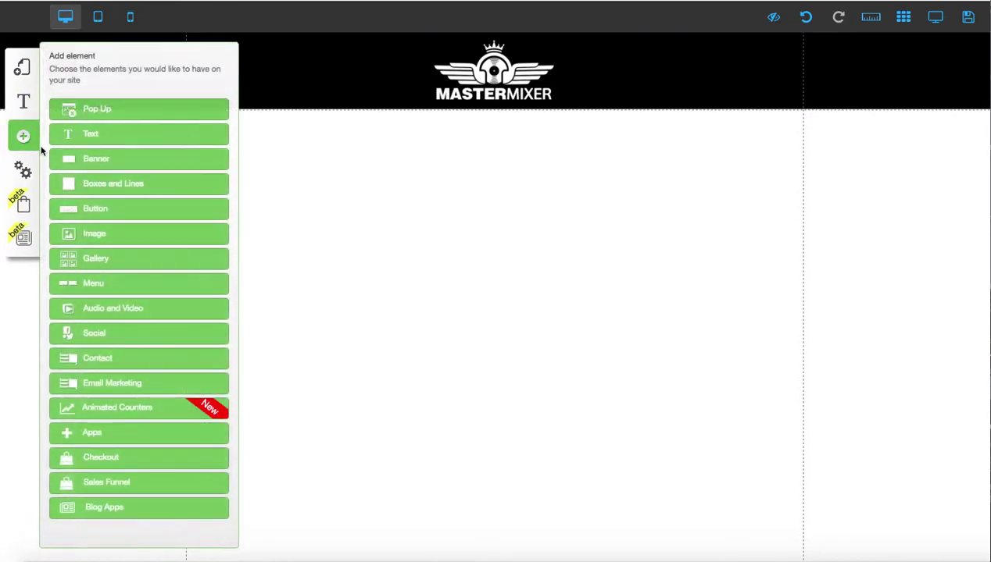
click(131, 336)
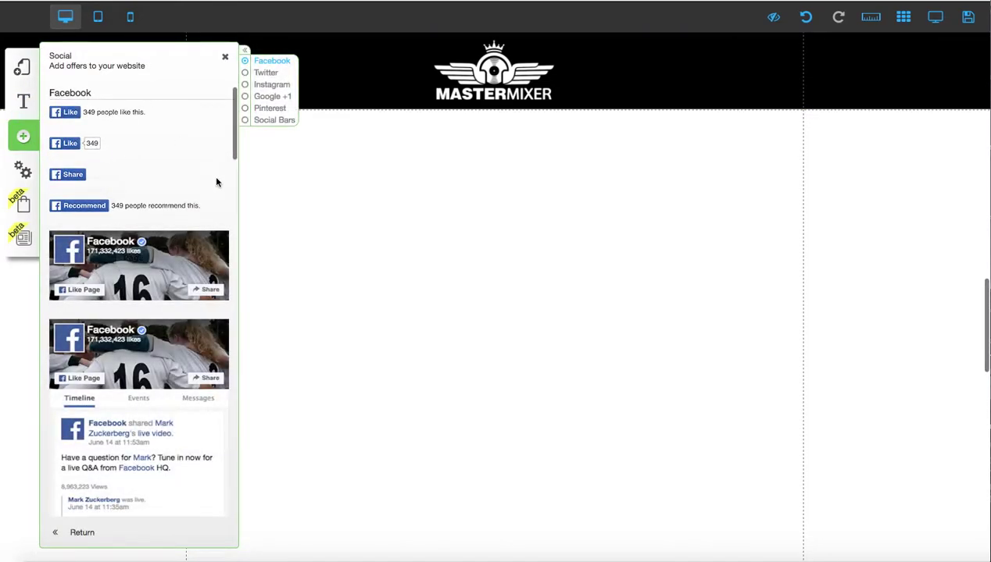
click(271, 87)
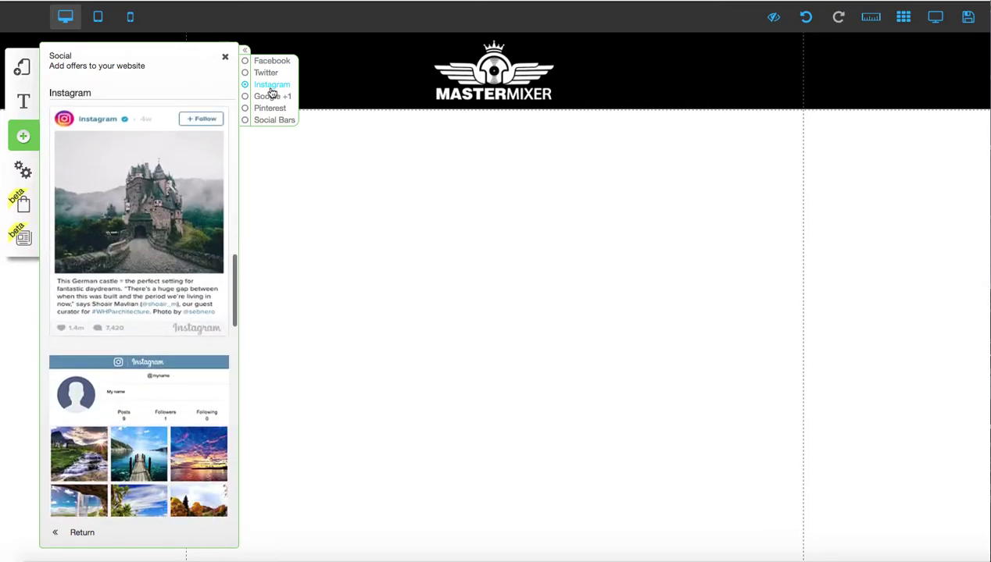
scroll(133, 403, down, 1)
scroll(133, 403, down, 3)
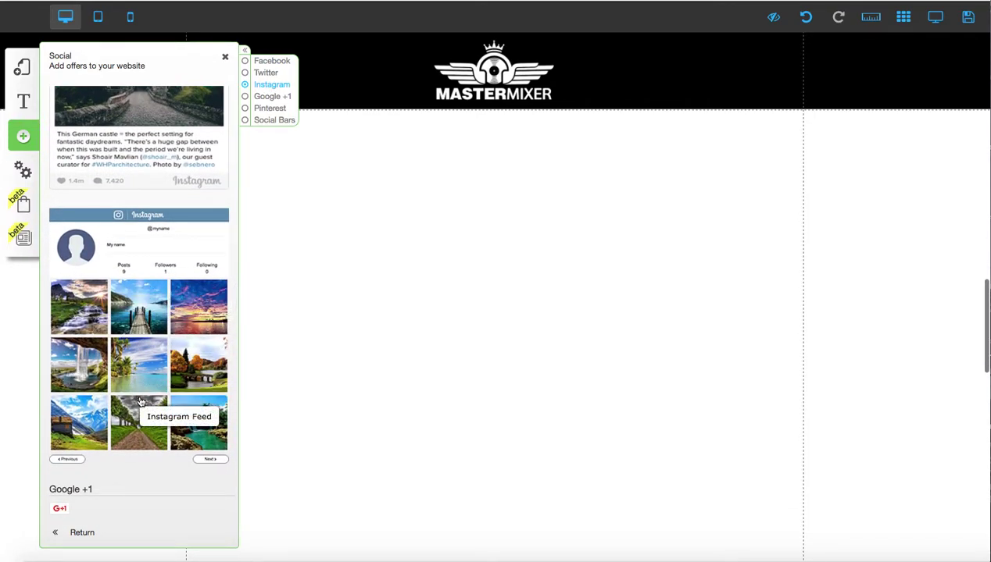
click(136, 405)
click(223, 58)
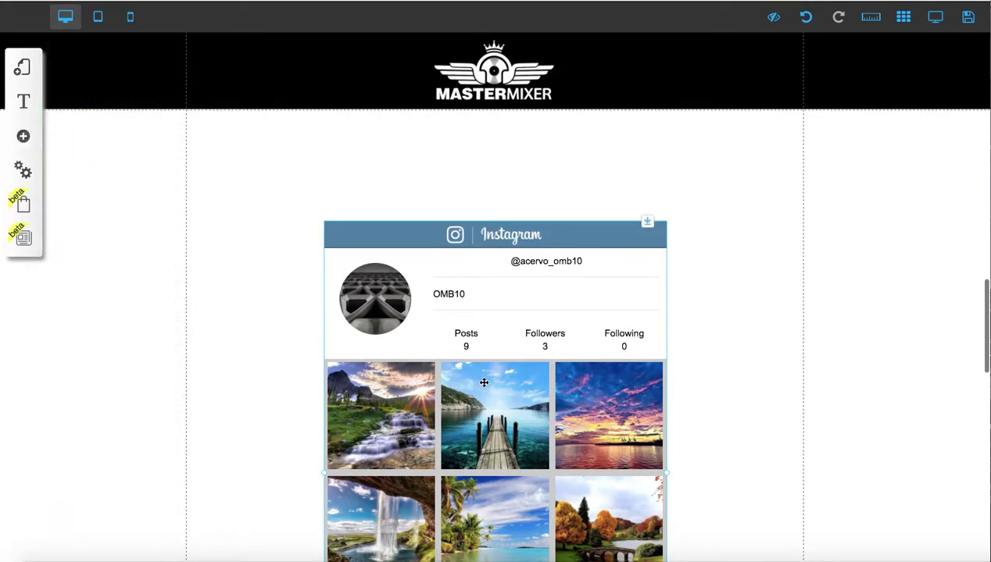
Resize the Instagram feed from its side edge so all nine photos and the paging buttons end above the My Anchor line
scroll(489, 275, down, 3)
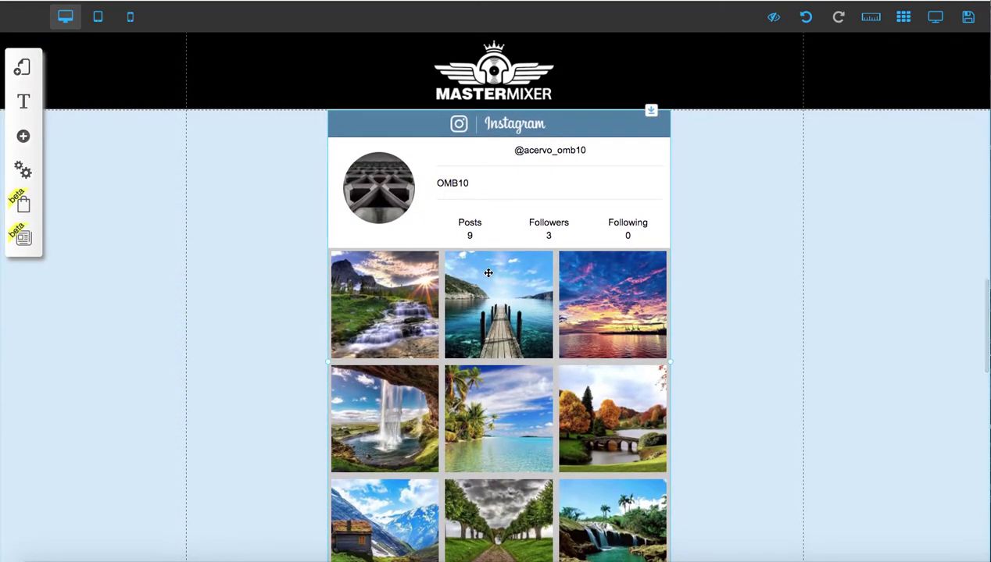
scroll(481, 405, down, 2)
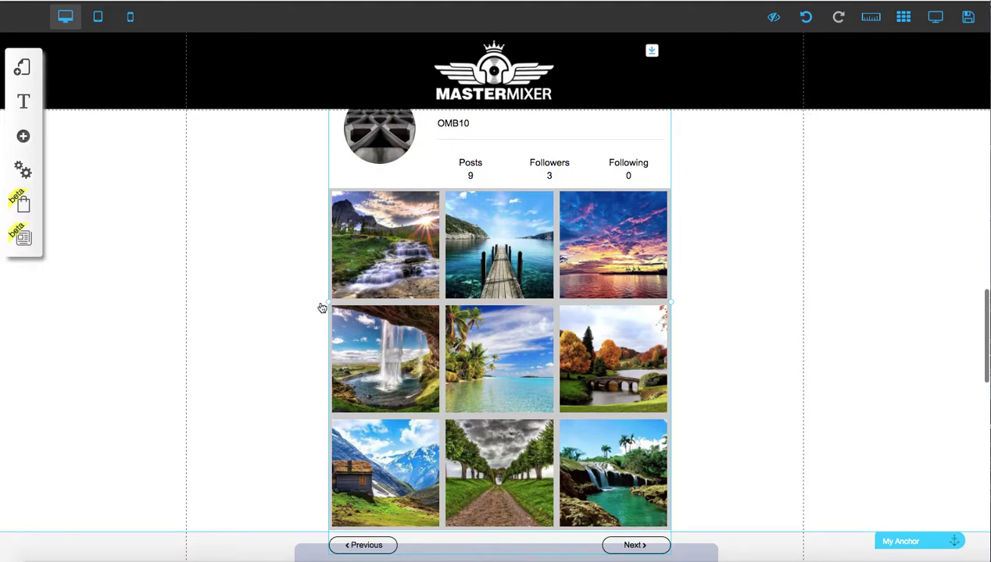
drag(328, 307, 238, 305)
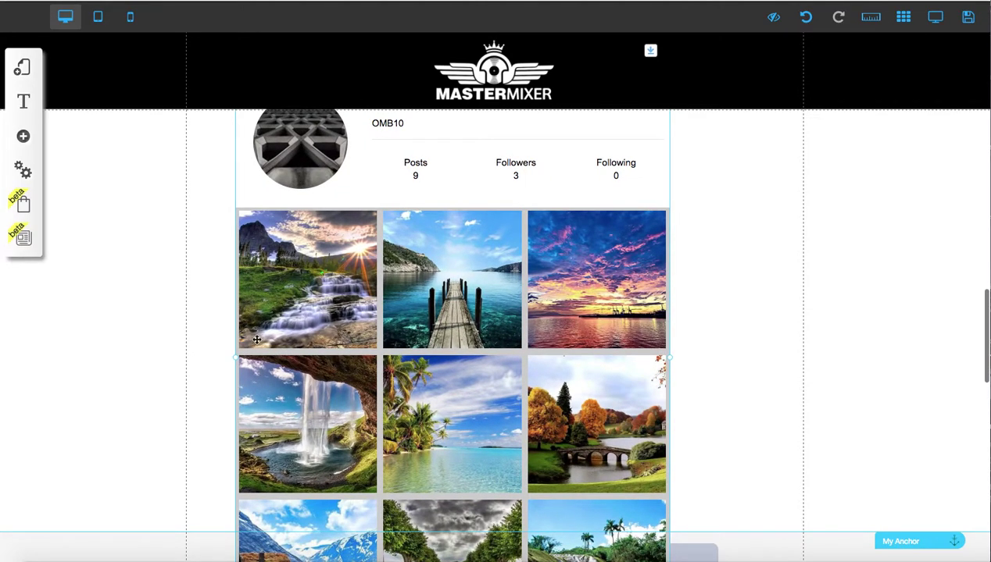
drag(238, 365, 349, 333)
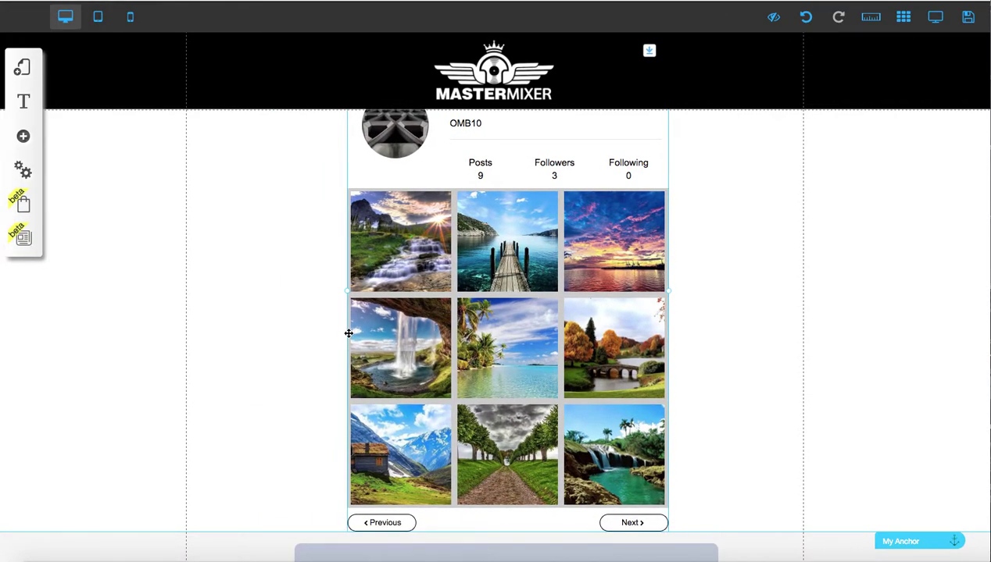
Open the Instagram feed's settings and connect it to Instagram by logging in with the account username and password
click(414, 359)
click(447, 259)
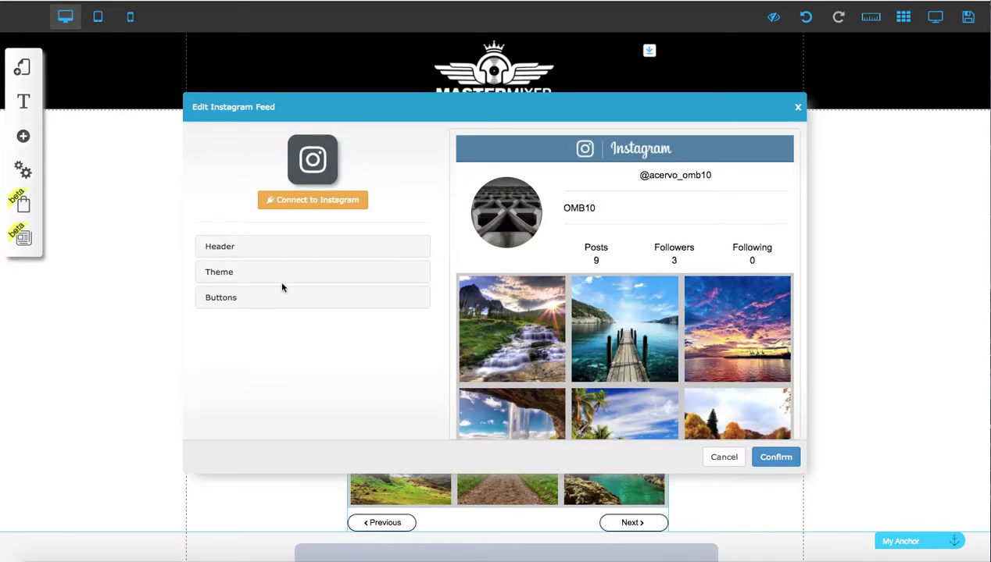
click(339, 205)
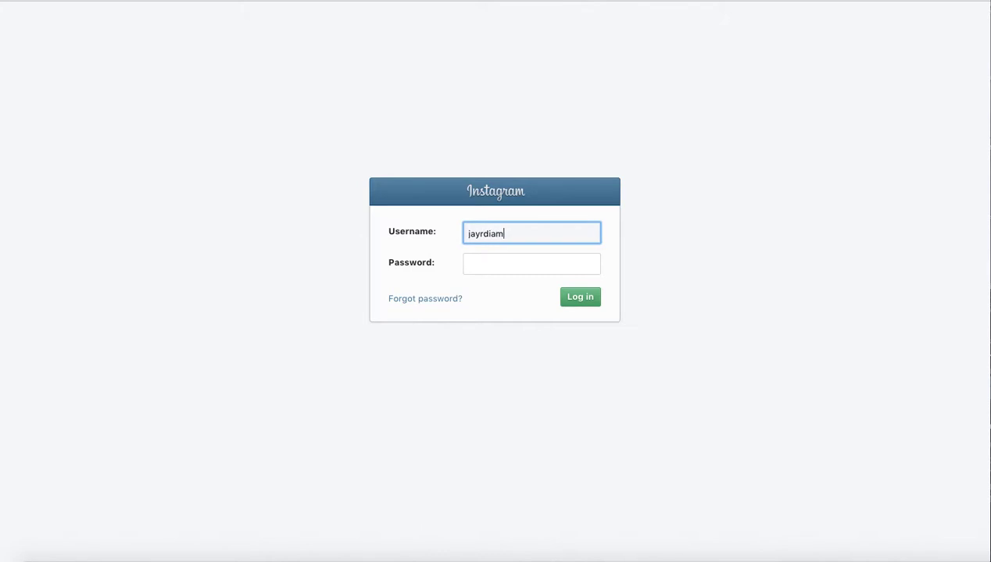
click(475, 270)
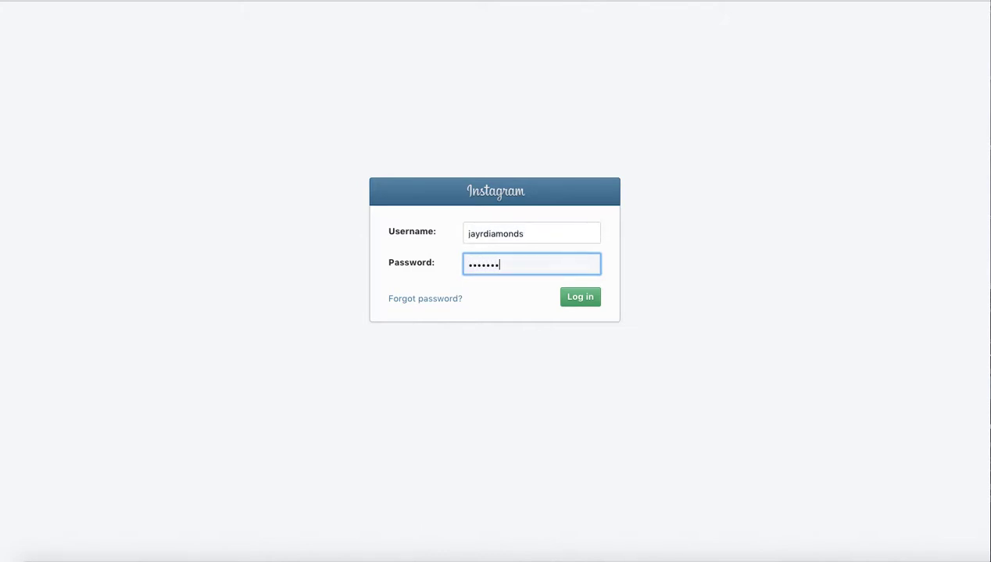
key(Return)
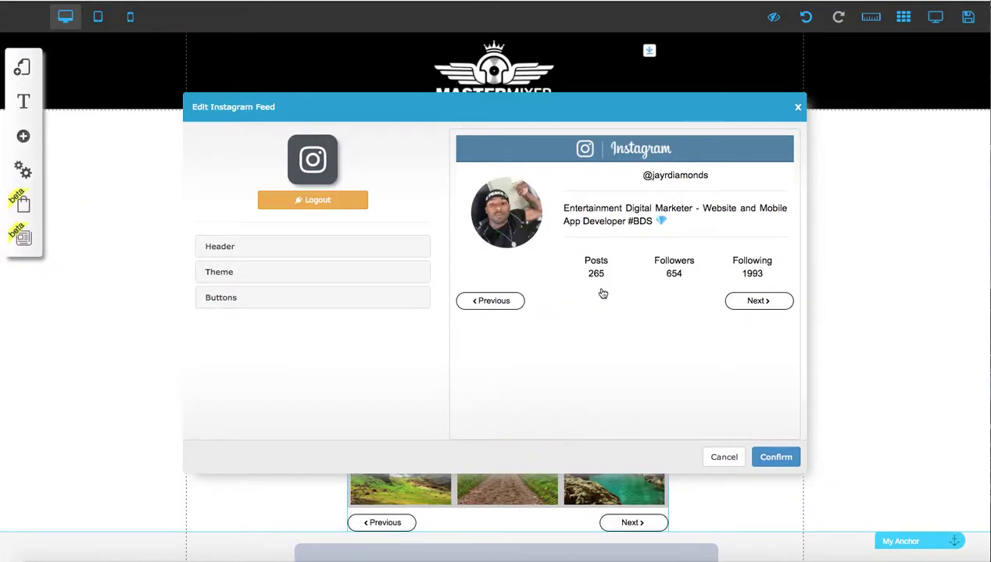
Look through the connected feed's photos in the preview, testing the travel quote photo's link and the Next paging without leaving the editor
scroll(614, 307, down, 5)
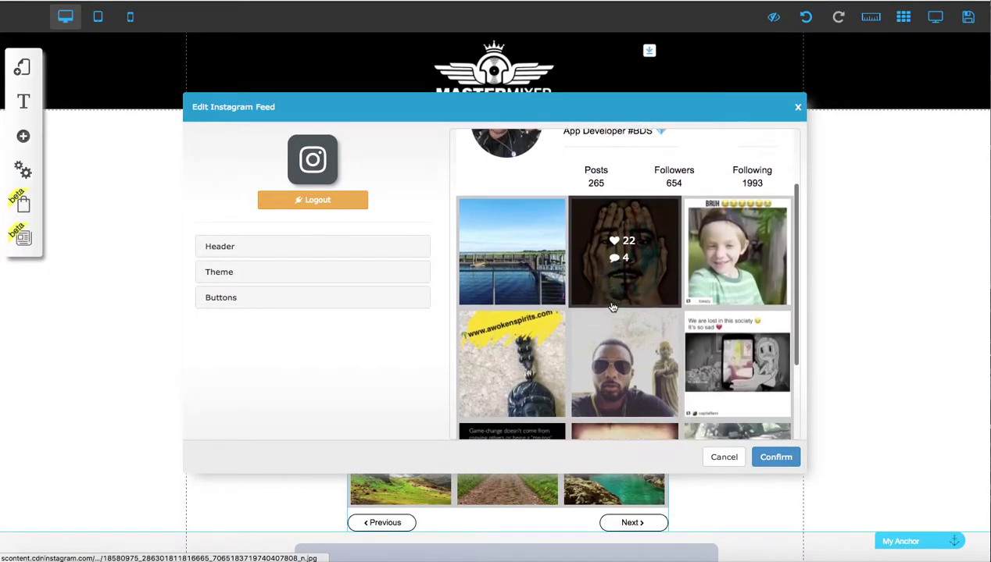
scroll(614, 307, down, 3)
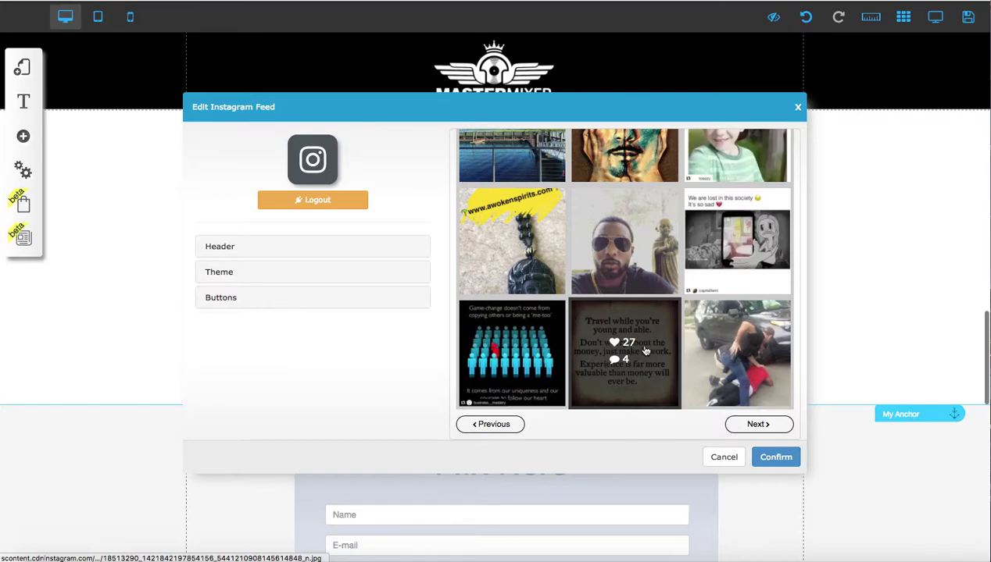
click(618, 364)
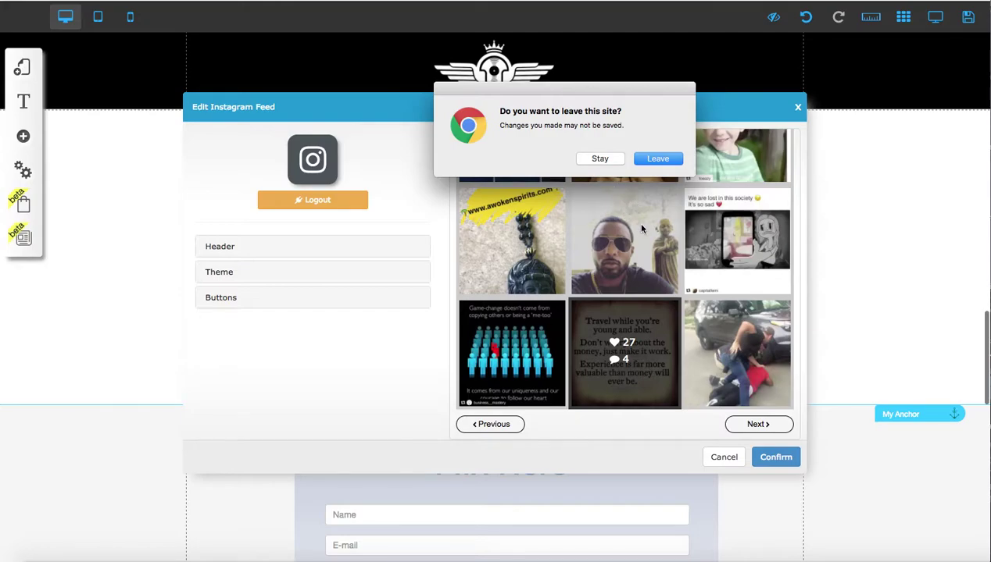
click(600, 160)
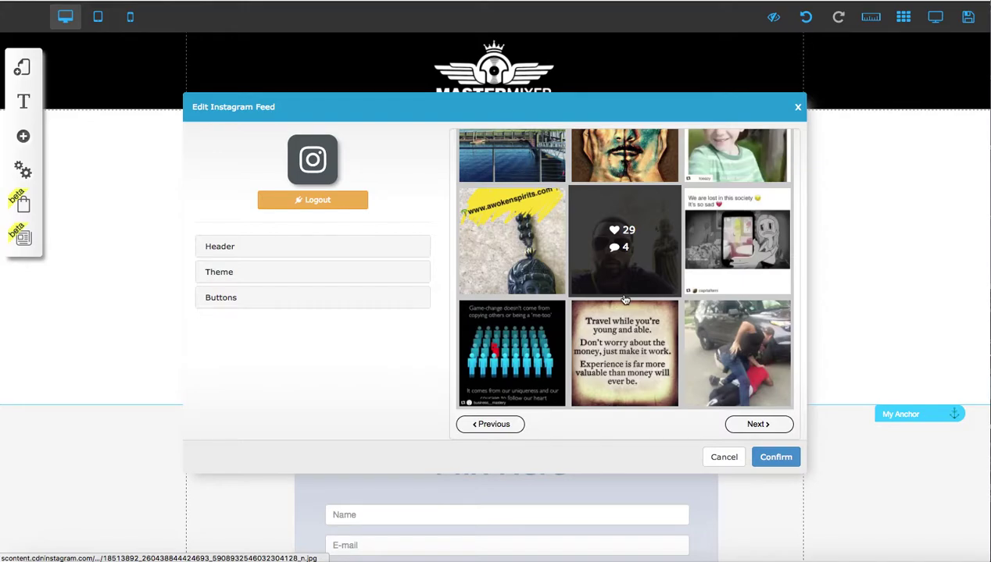
click(758, 427)
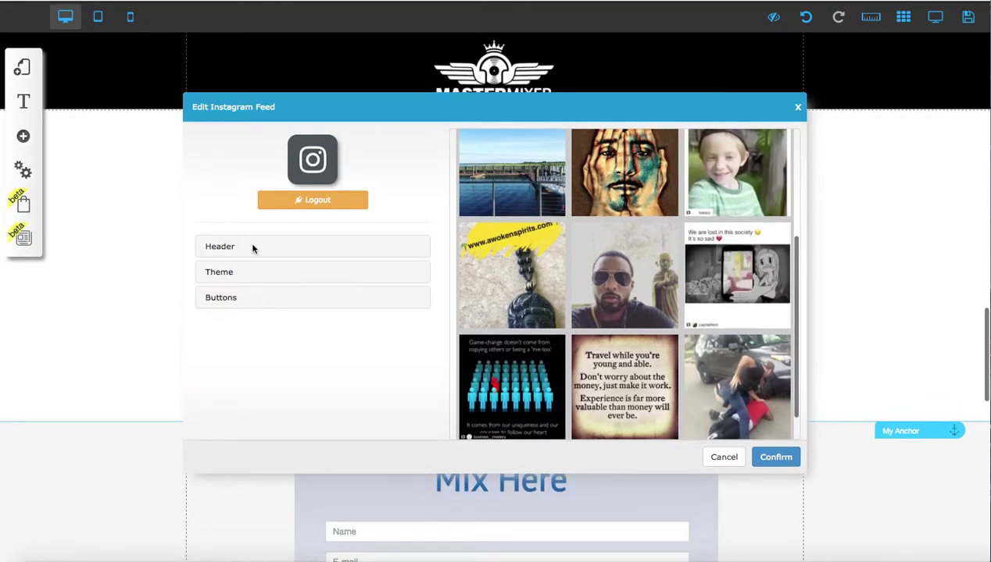
In the feed's Header settings, switch off Show Instagram Logo
click(252, 247)
scroll(559, 272, up, 3)
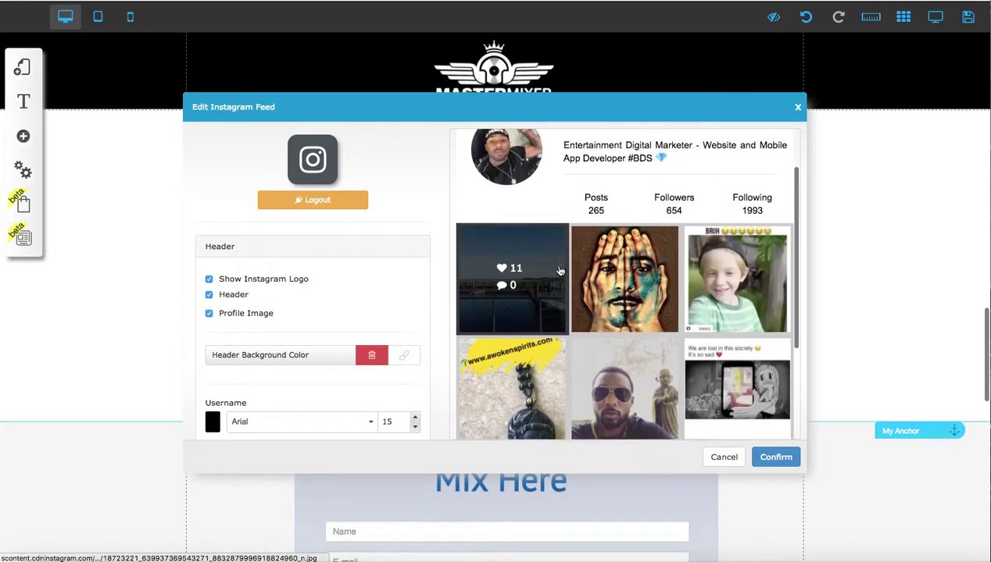
scroll(560, 272, up, 2)
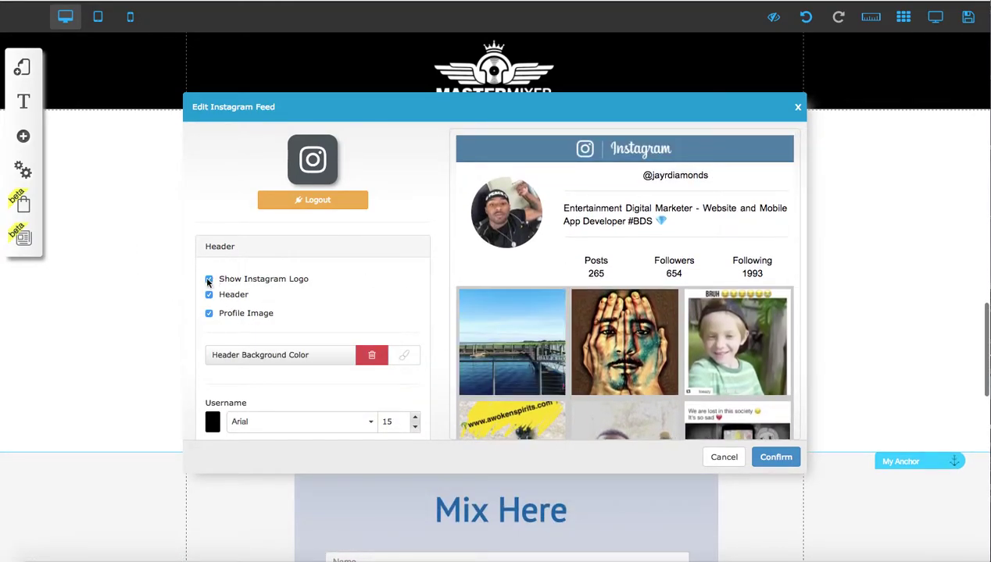
click(209, 280)
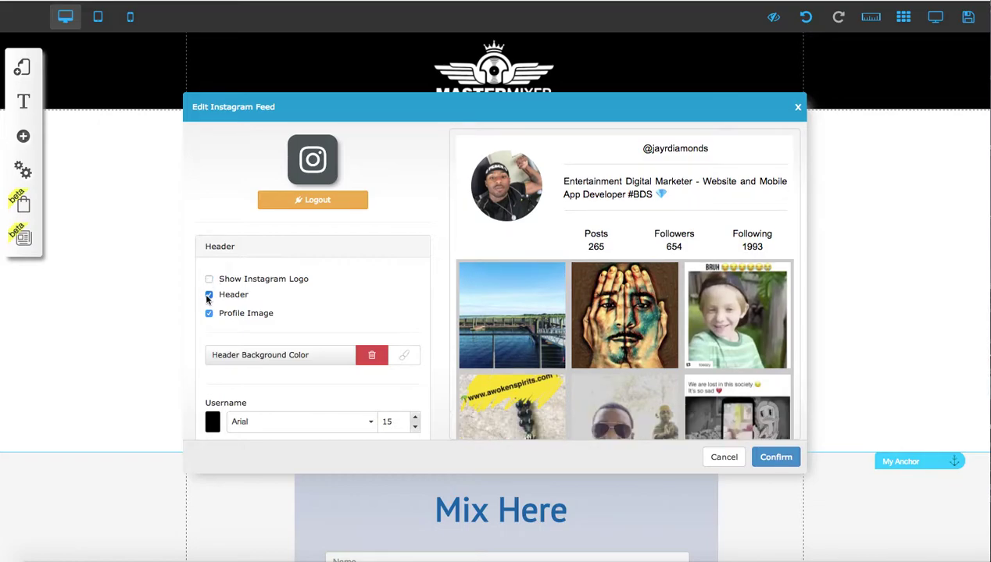
Try out hiding the Header and the Profile Image, leaving both options switched on
click(208, 295)
click(208, 296)
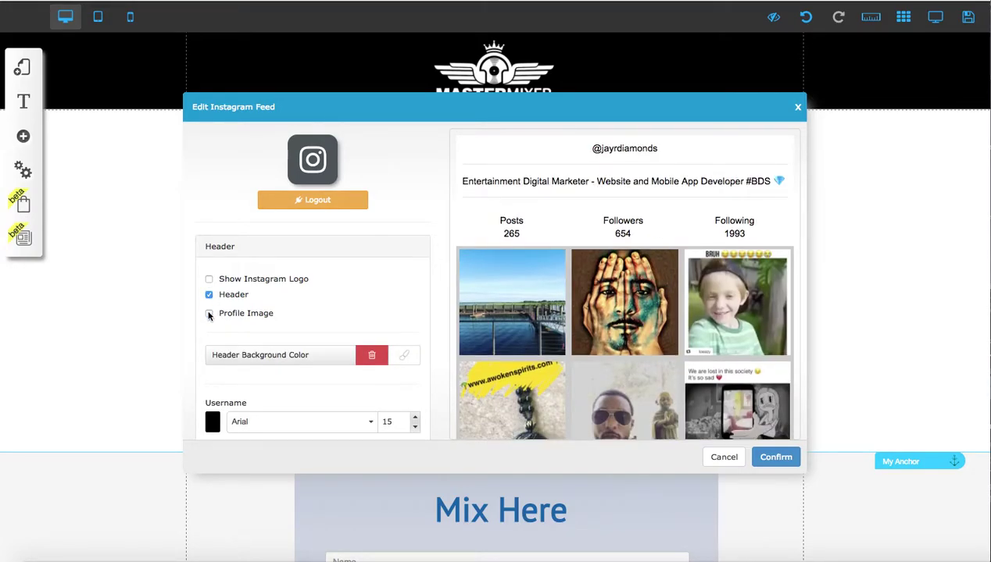
click(209, 314)
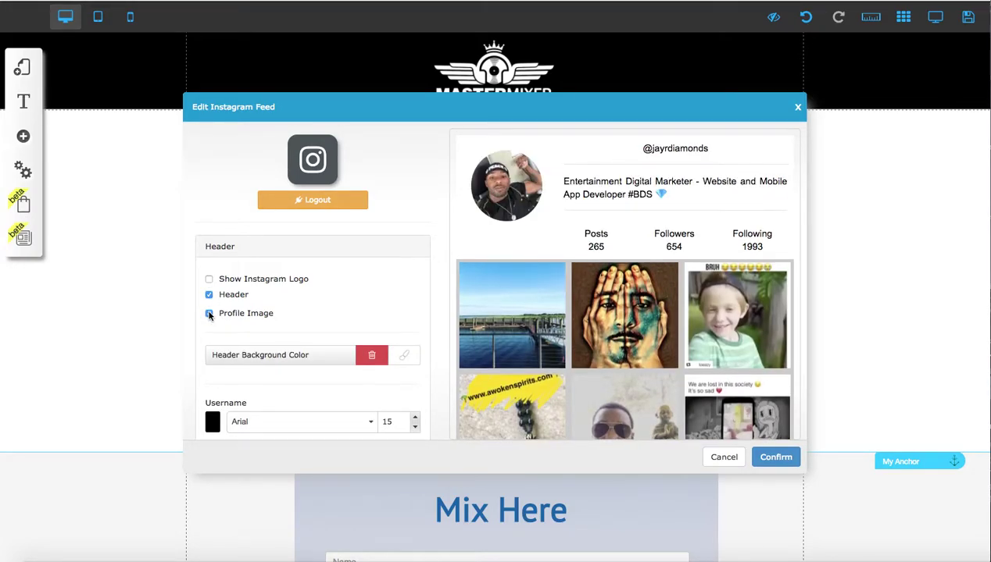
Clear the header background color to transparent and set the username's font size to 18, keeping Arial
click(402, 356)
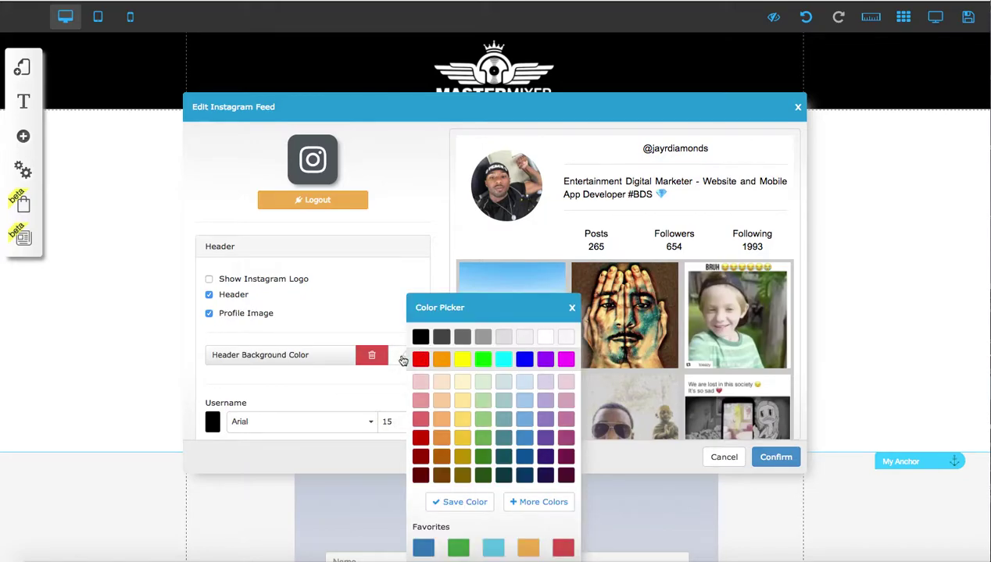
click(380, 357)
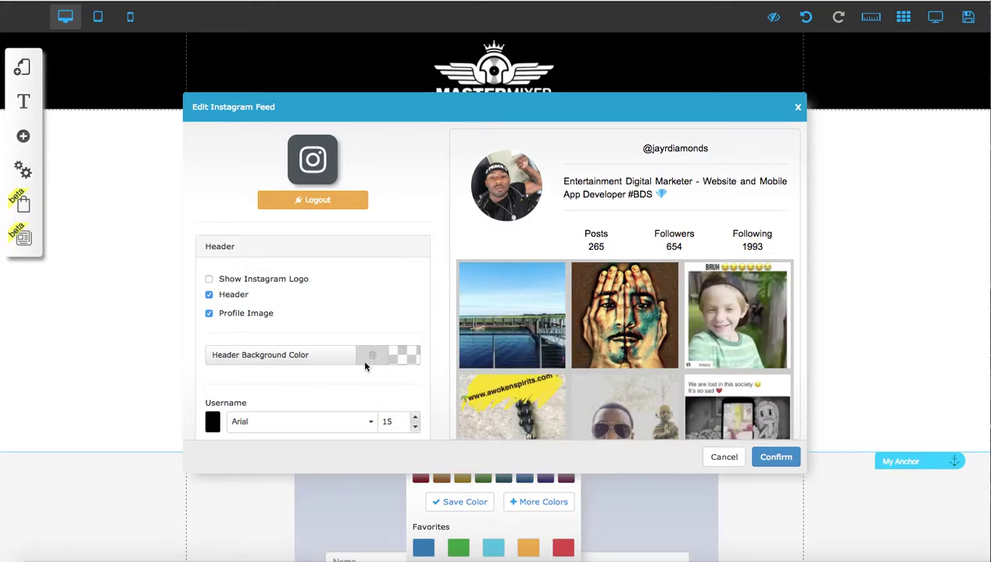
scroll(367, 360, down, 3)
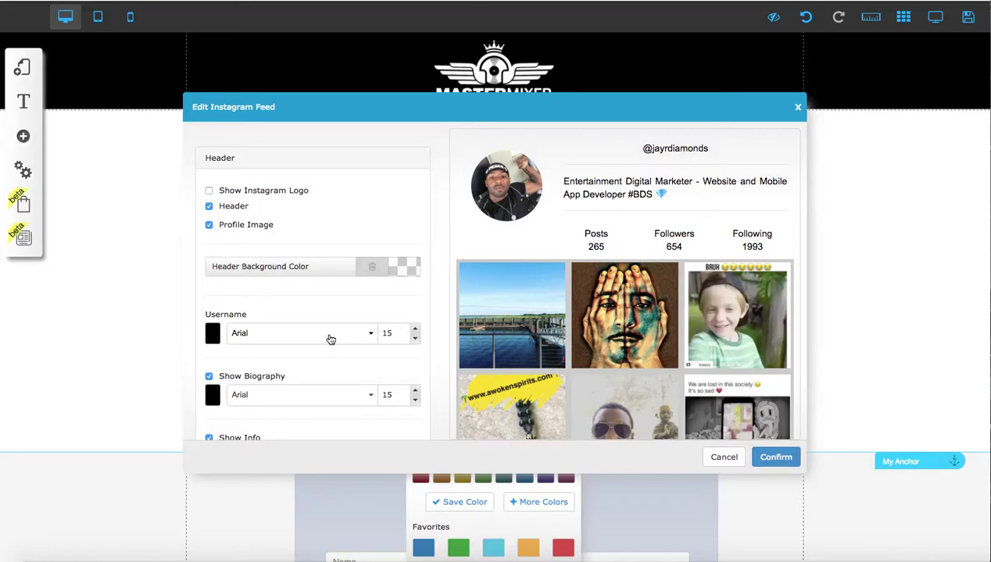
click(304, 337)
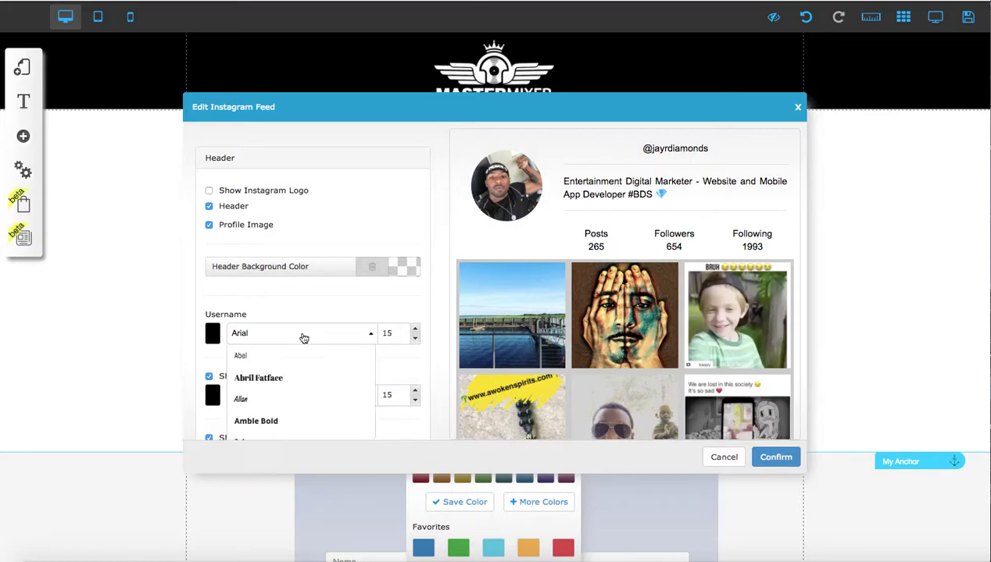
click(319, 340)
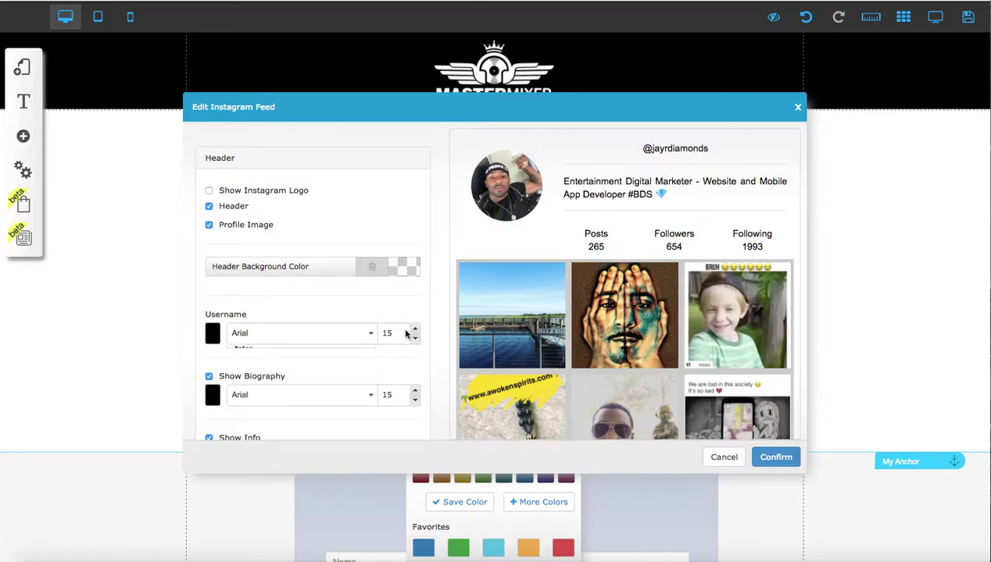
click(415, 329)
click(415, 329)
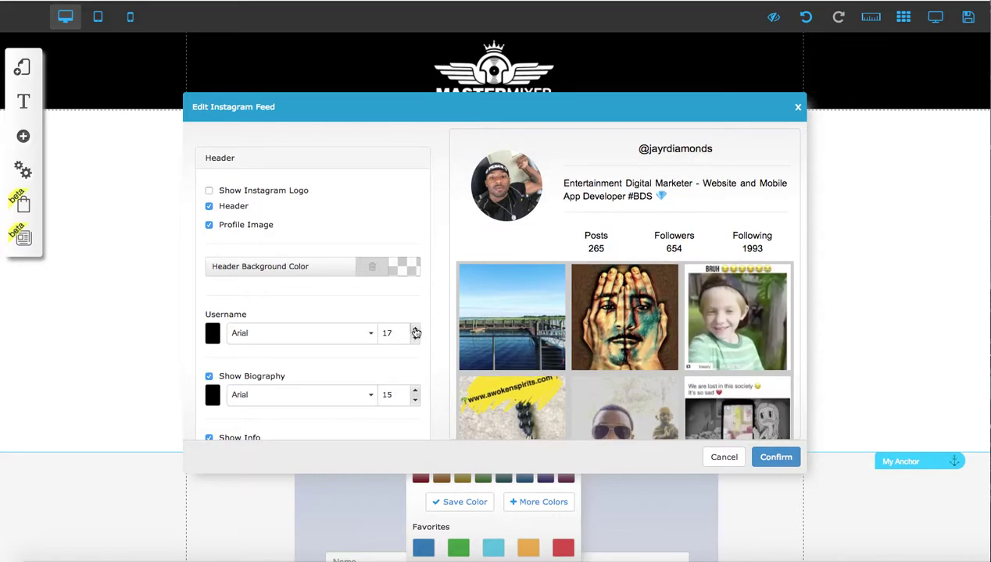
click(415, 329)
Try out the Show Biography option and a larger biography font size, leaving the biography shown at size 15
scroll(344, 359, down, 1)
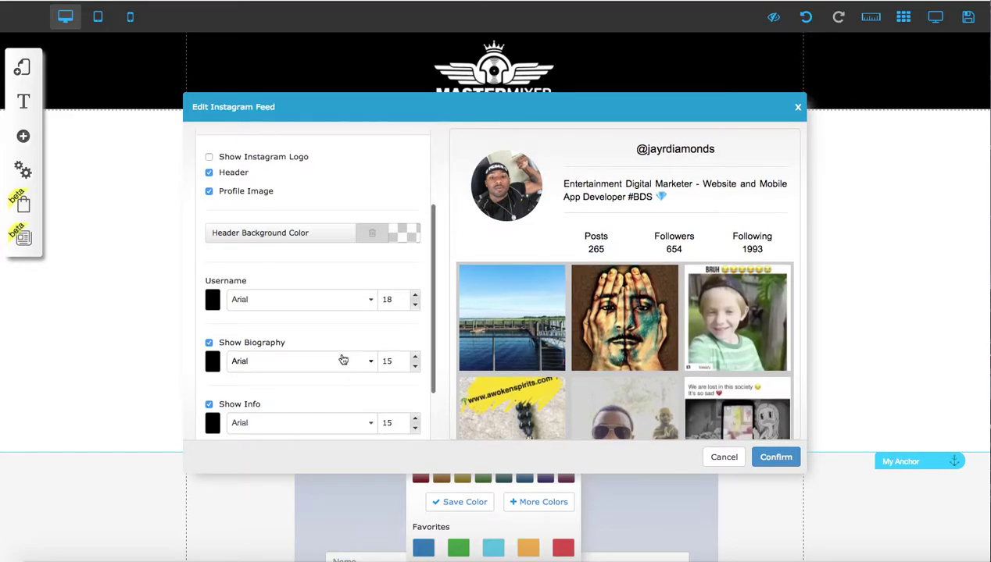
scroll(241, 353, down, 1)
click(209, 311)
click(209, 311)
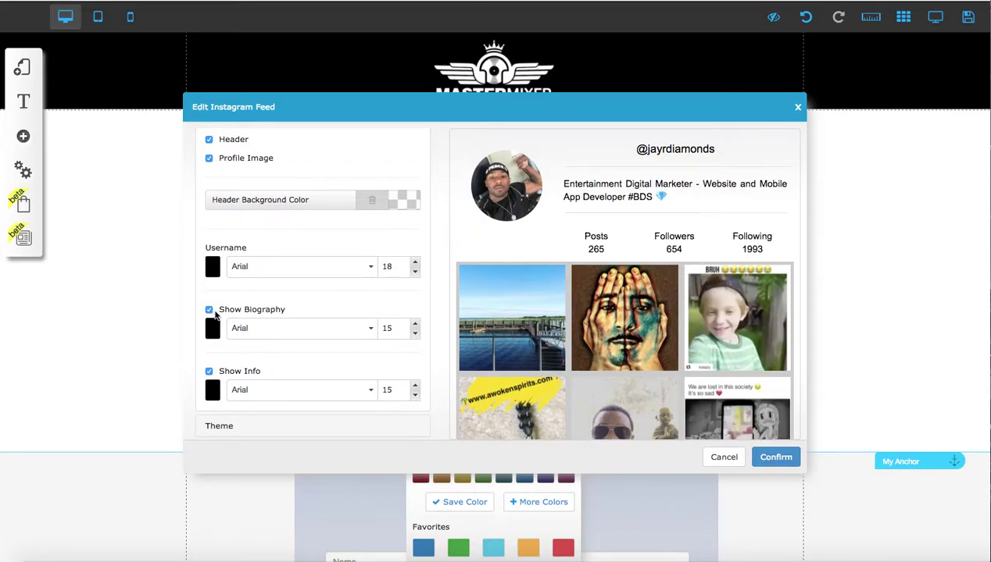
click(415, 332)
scroll(303, 343, down, 1)
click(415, 308)
click(415, 308)
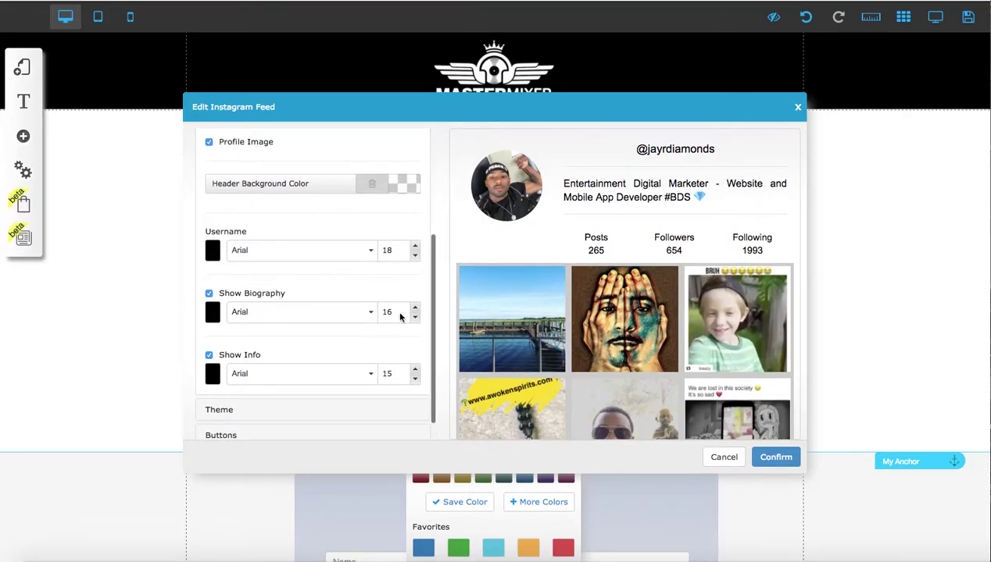
click(415, 316)
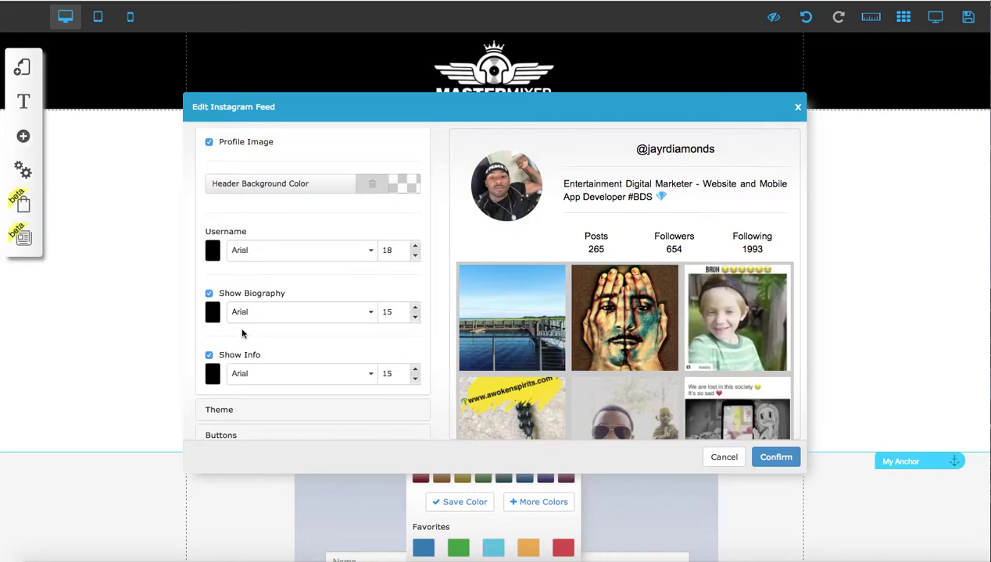
Try hiding the posts, followers and following figures with the Show Info option, leaving it switched on
scroll(205, 373, down, 1)
click(210, 341)
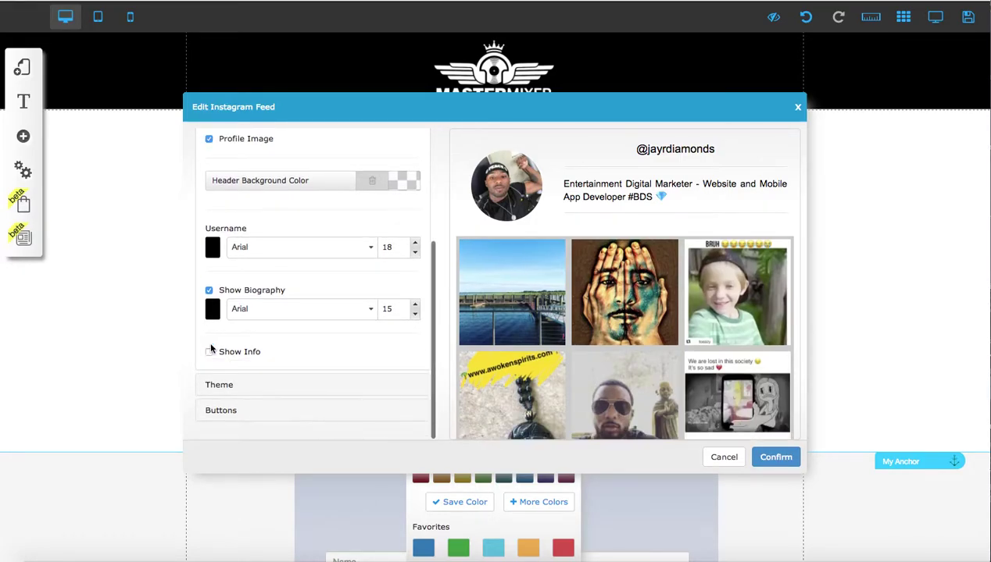
click(209, 352)
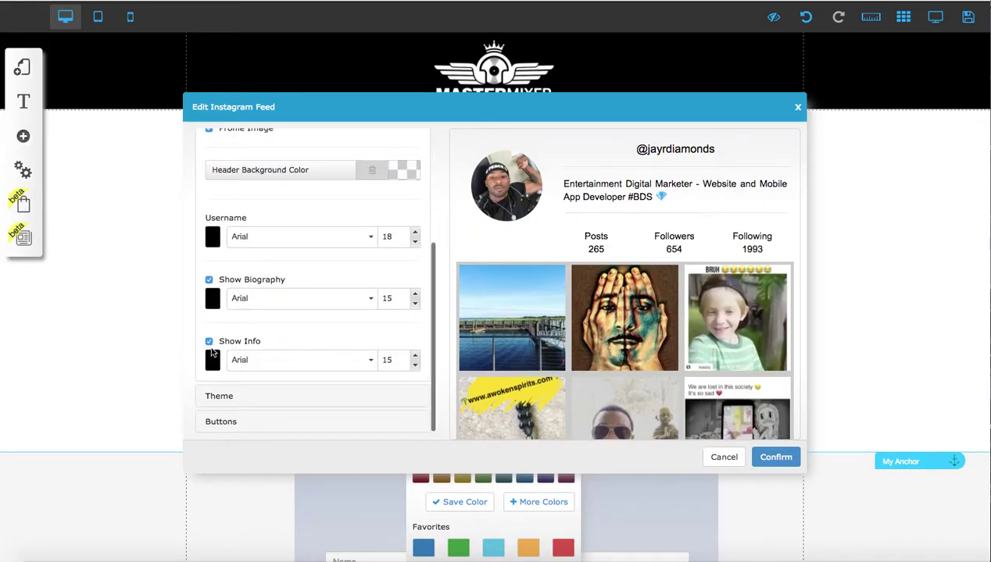
Set the Show Info font size to 16 and open the feed's Theme settings
click(415, 356)
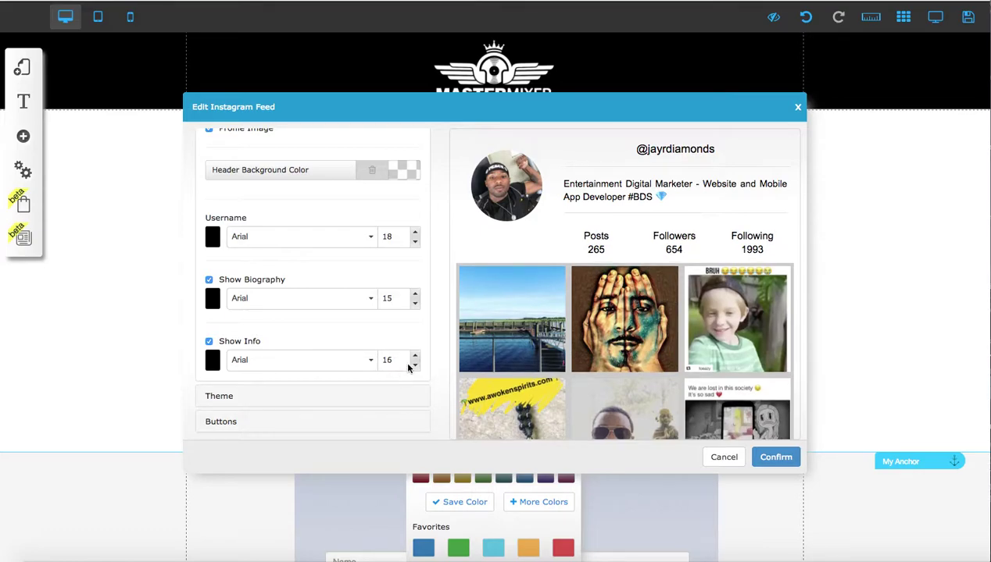
scroll(297, 363, down, 1)
click(269, 381)
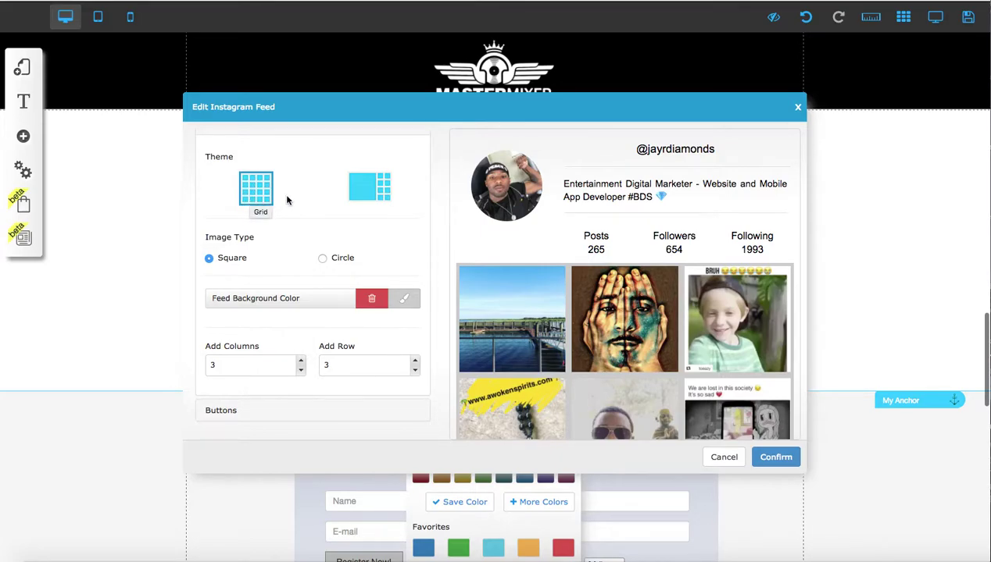
Try out the large-preview theme and the Circle image type, returning to the Grid theme with Square images
click(367, 193)
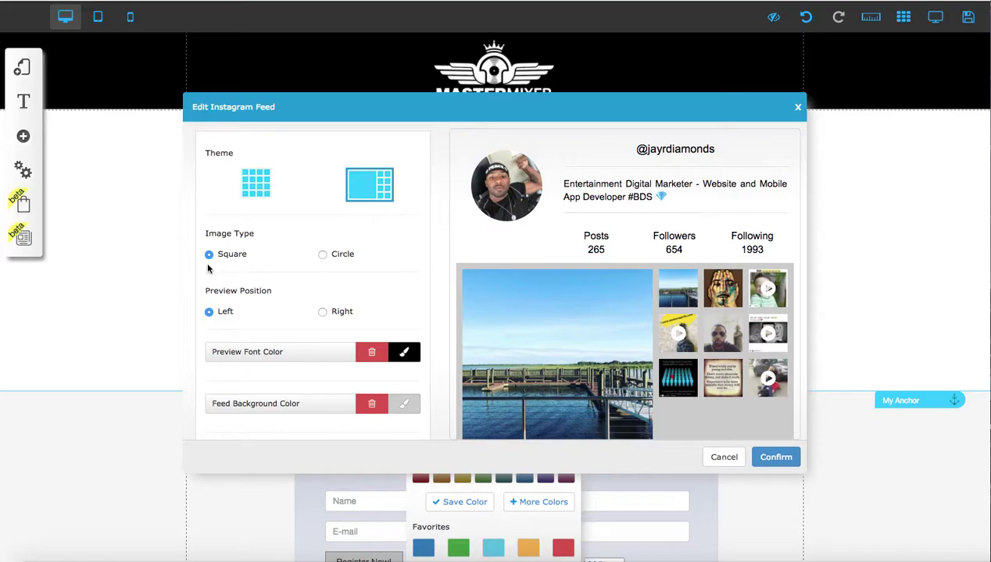
click(251, 177)
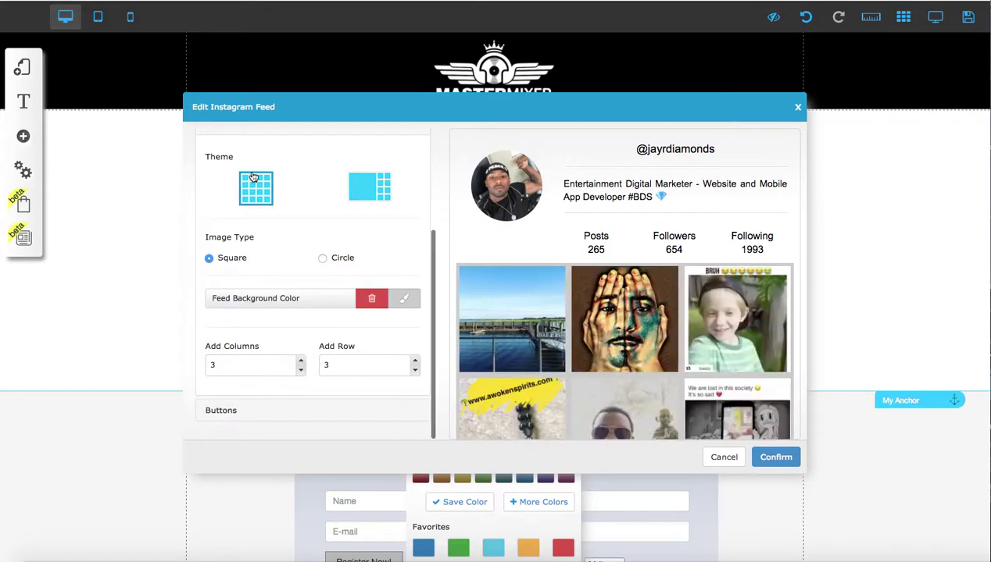
click(323, 260)
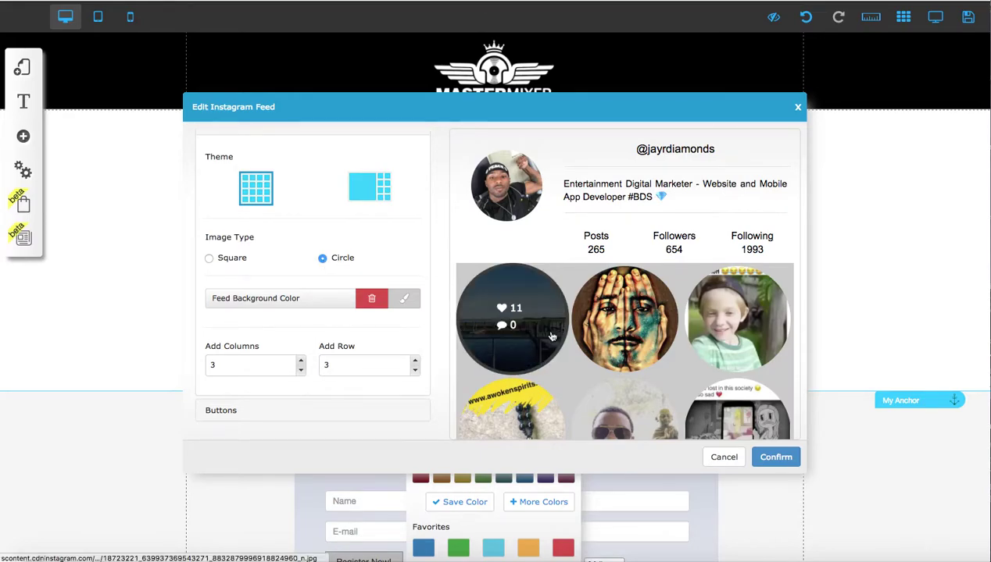
scroll(516, 320, down, 5)
scroll(551, 335, up, 5)
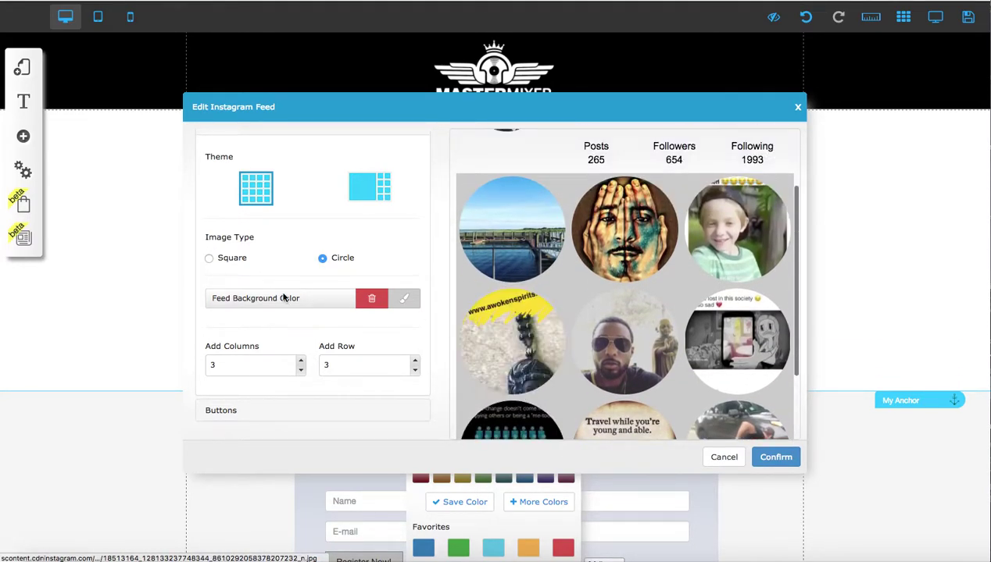
click(208, 259)
Try out the Right preview position in the large-preview theme and Circle images in the grid, ending on Grid with Square images
click(358, 197)
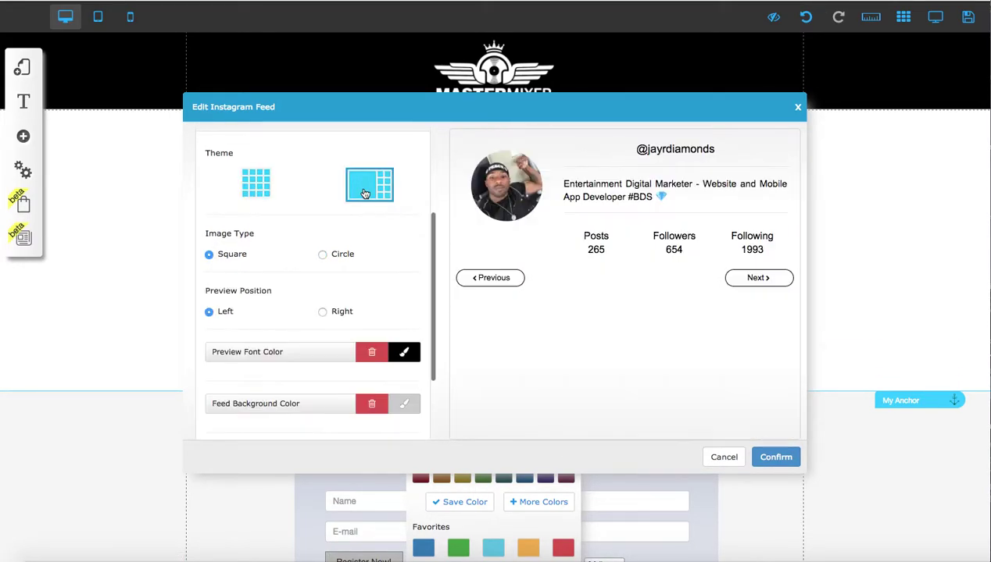
click(322, 313)
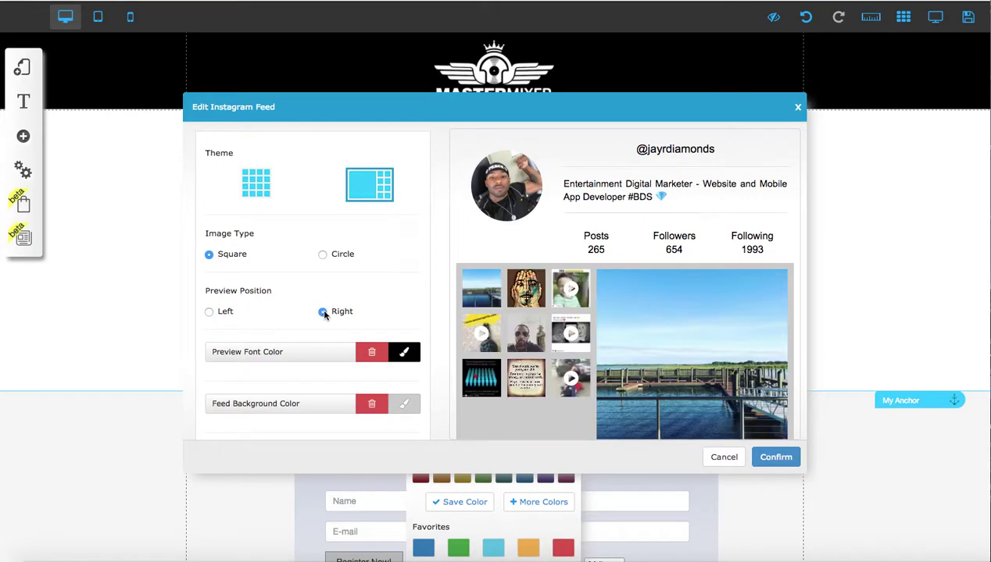
click(209, 312)
click(256, 179)
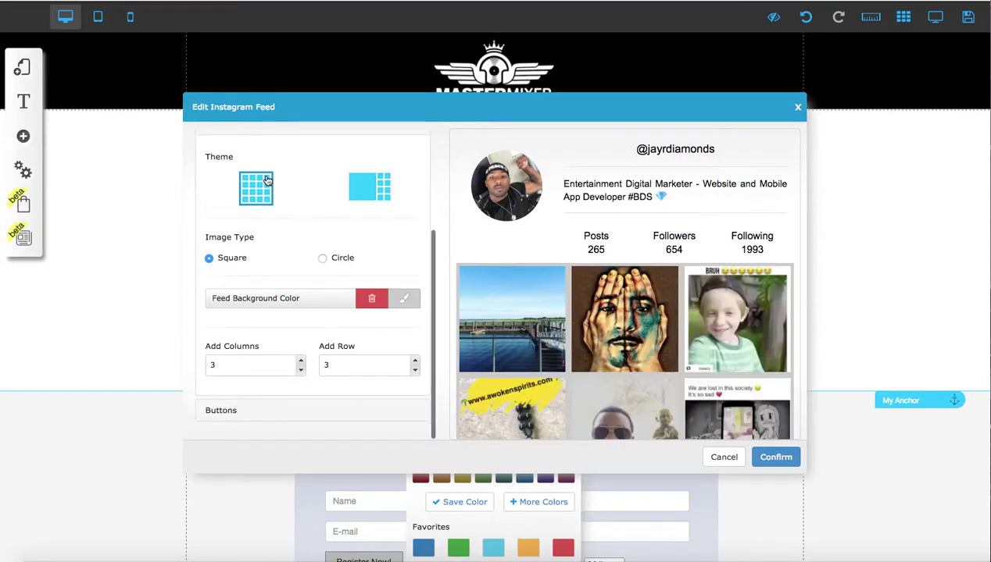
click(322, 260)
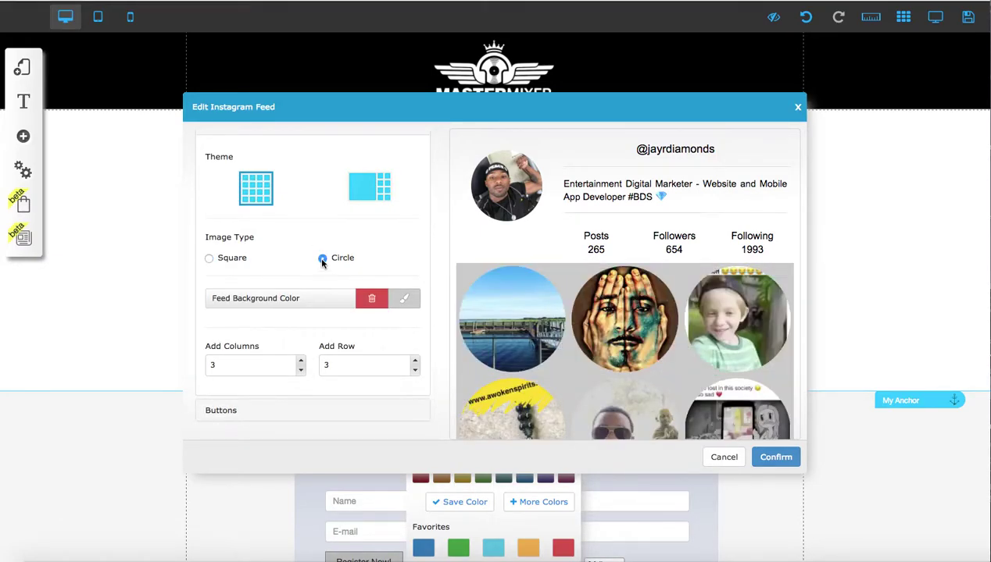
click(209, 261)
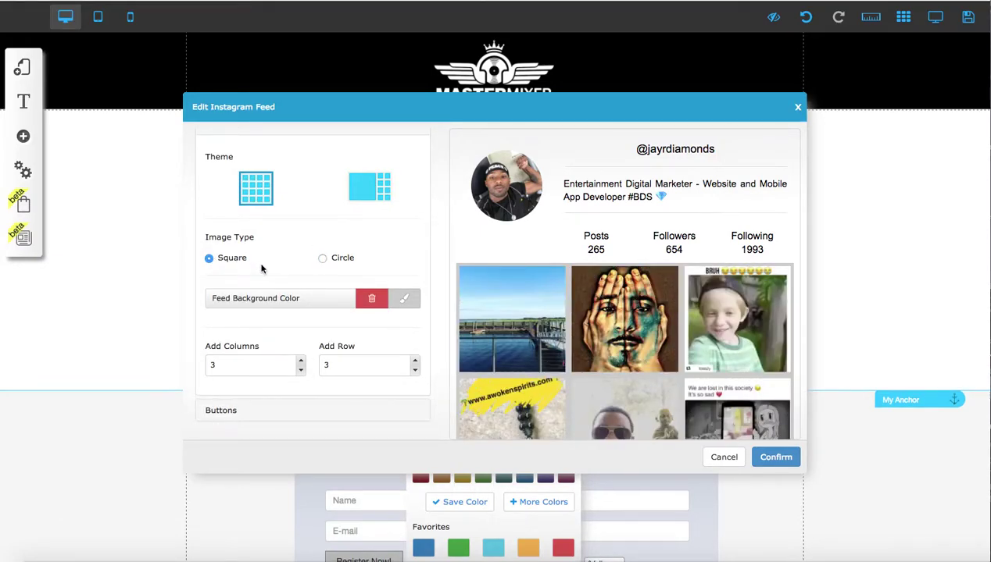
Set the feed background color to black and the grid to 4 columns and 4 rows
scroll(274, 270, down, 2)
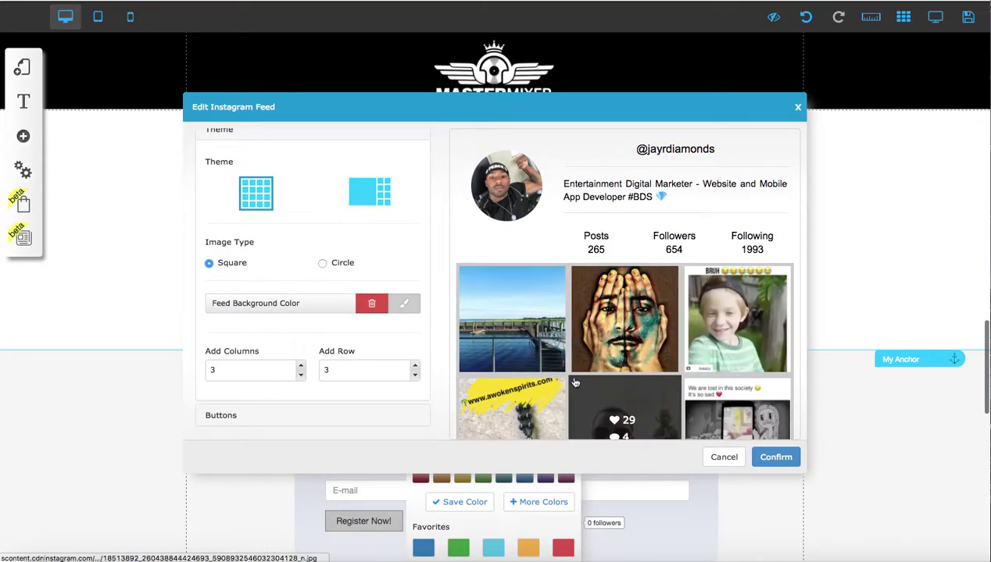
click(404, 310)
click(420, 337)
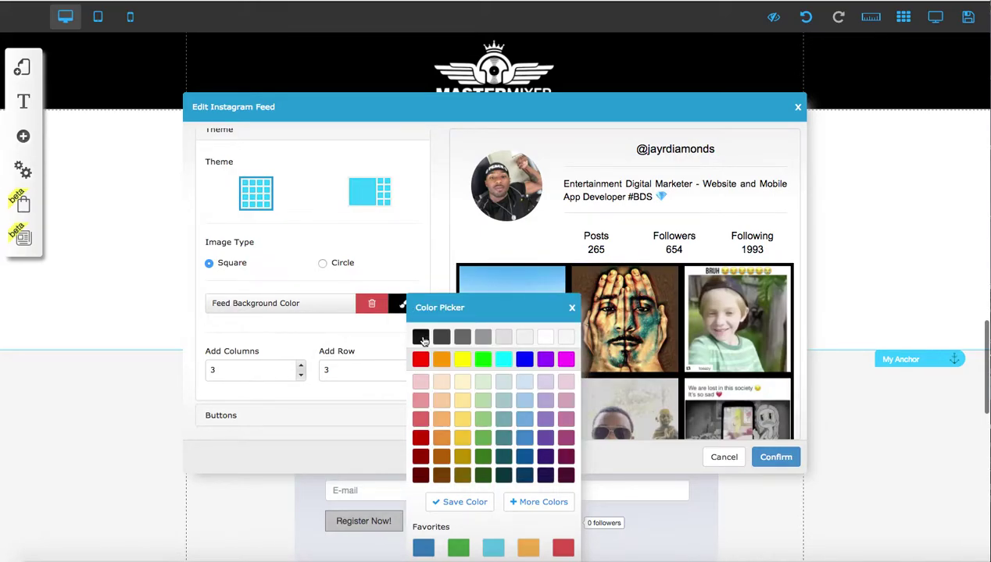
click(442, 341)
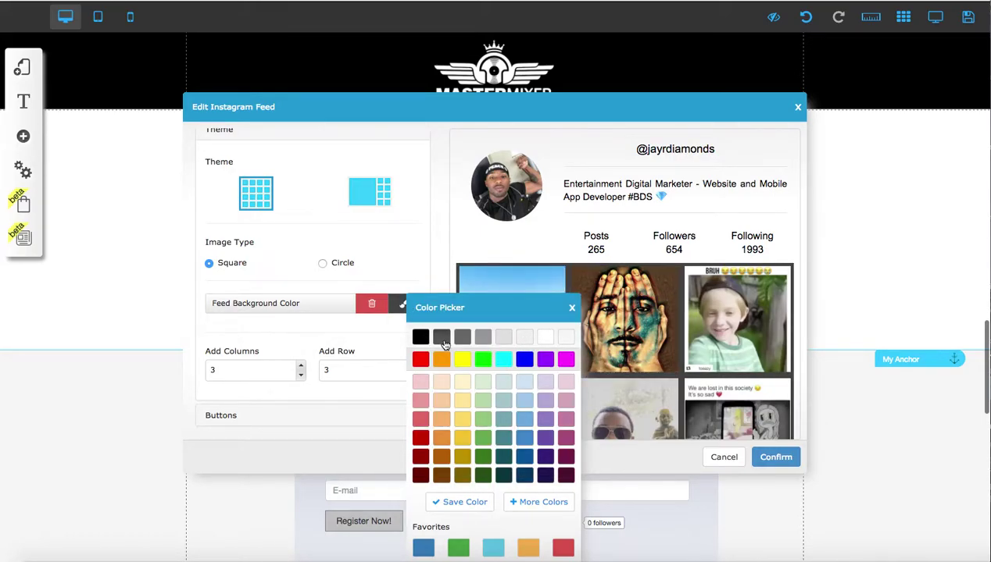
click(419, 338)
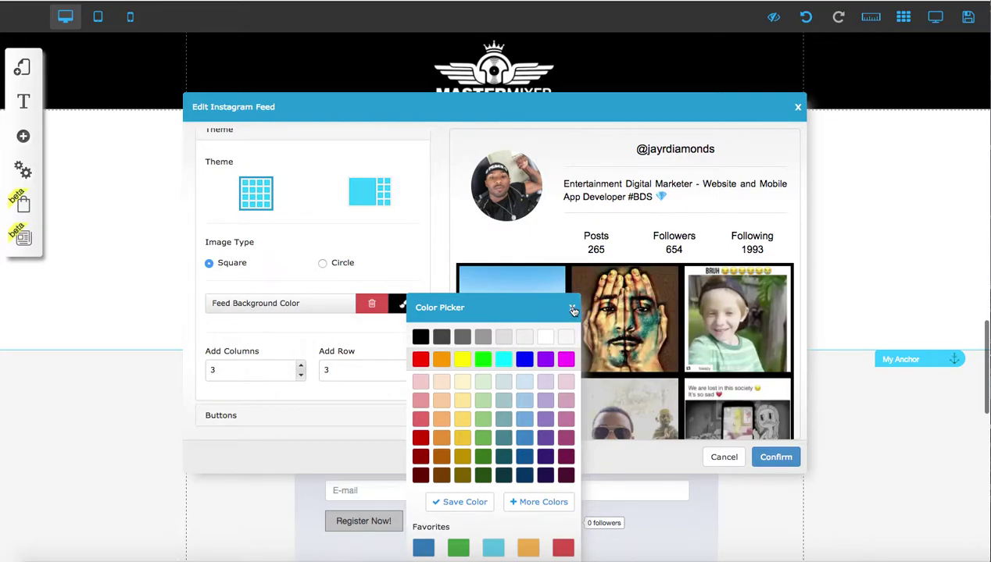
click(572, 309)
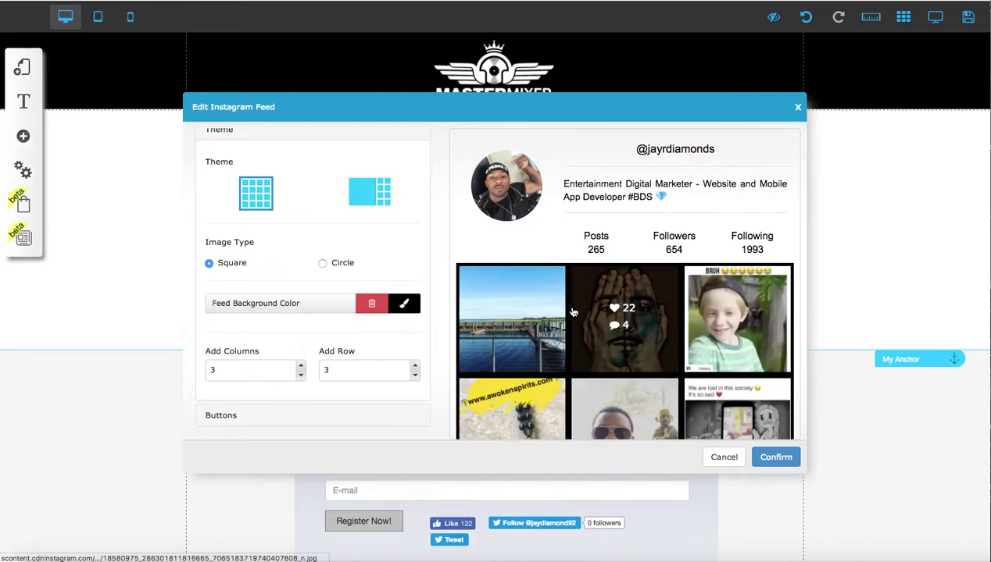
click(299, 365)
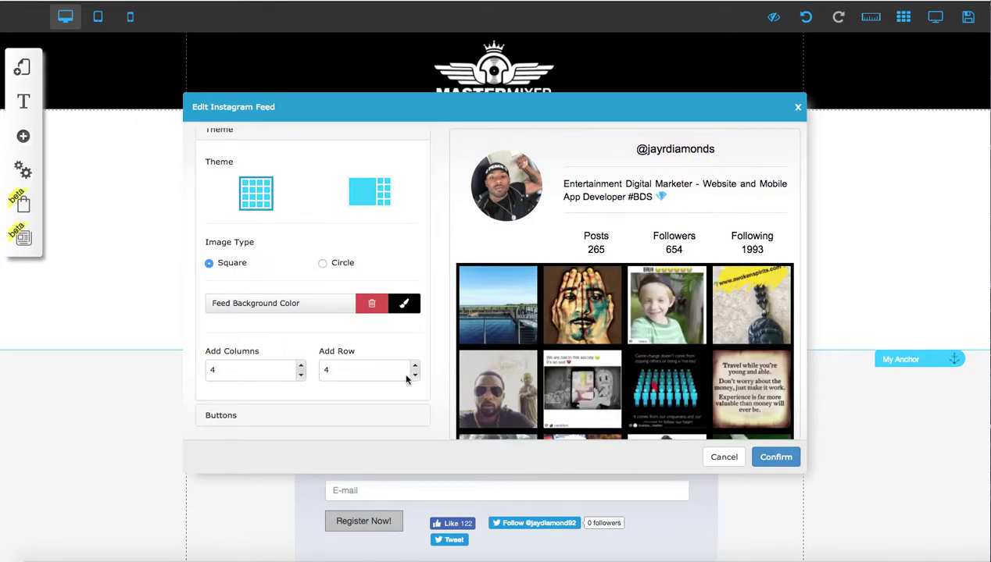
scroll(322, 351, down, 1)
Color the feed's Next / Previous buttons with the light blue favorite, keeping the Arial font
click(254, 414)
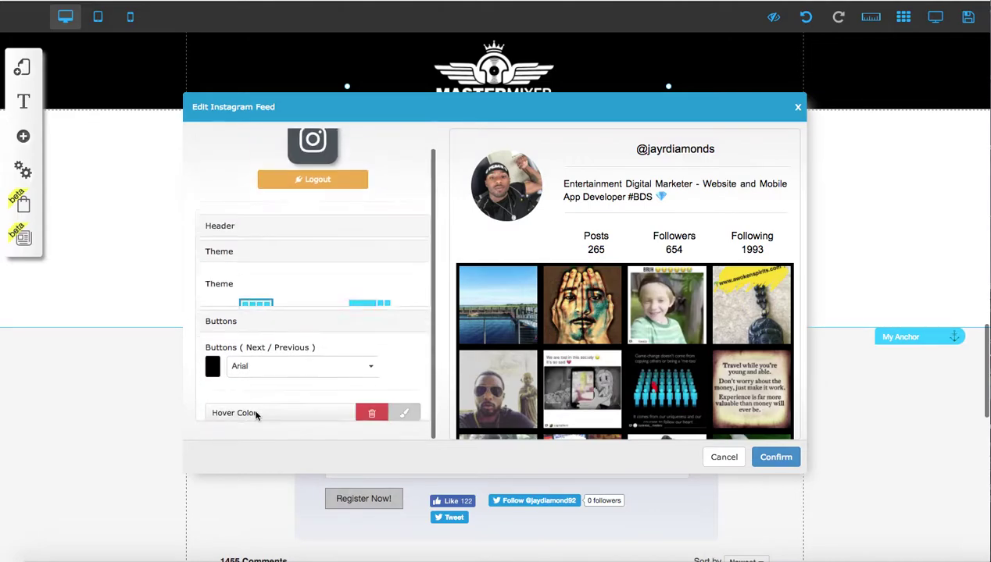
scroll(621, 312, down, 5)
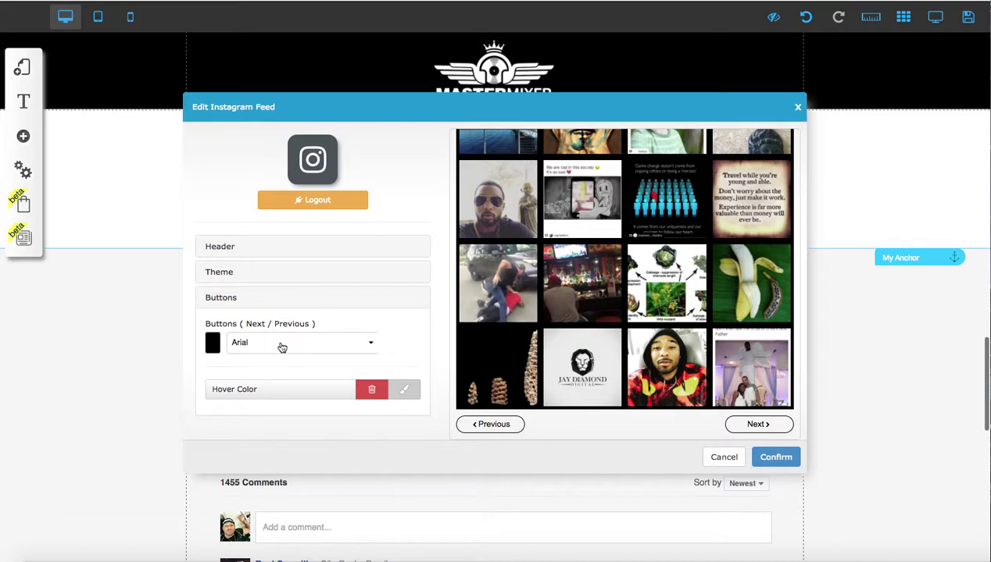
click(350, 344)
click(351, 345)
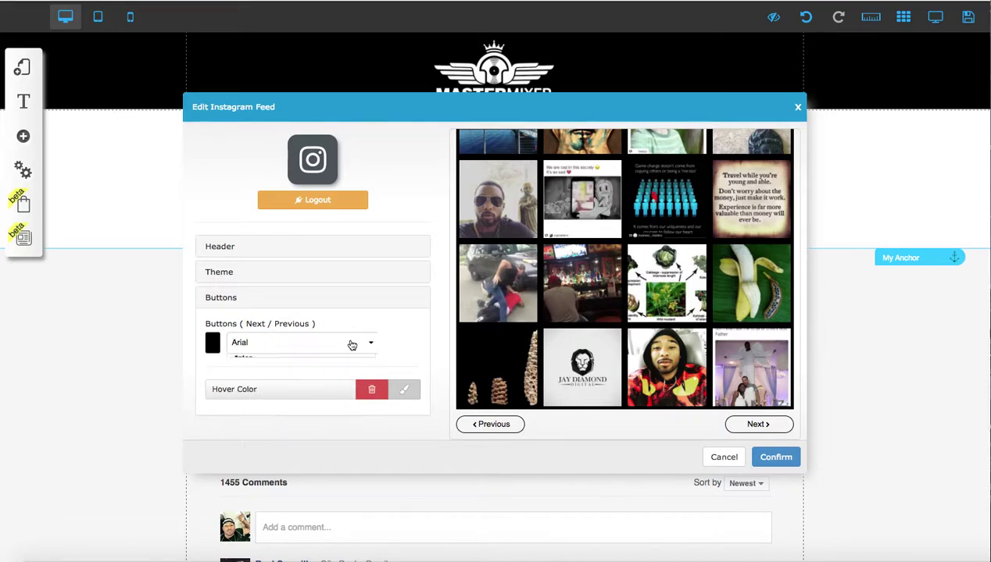
click(211, 344)
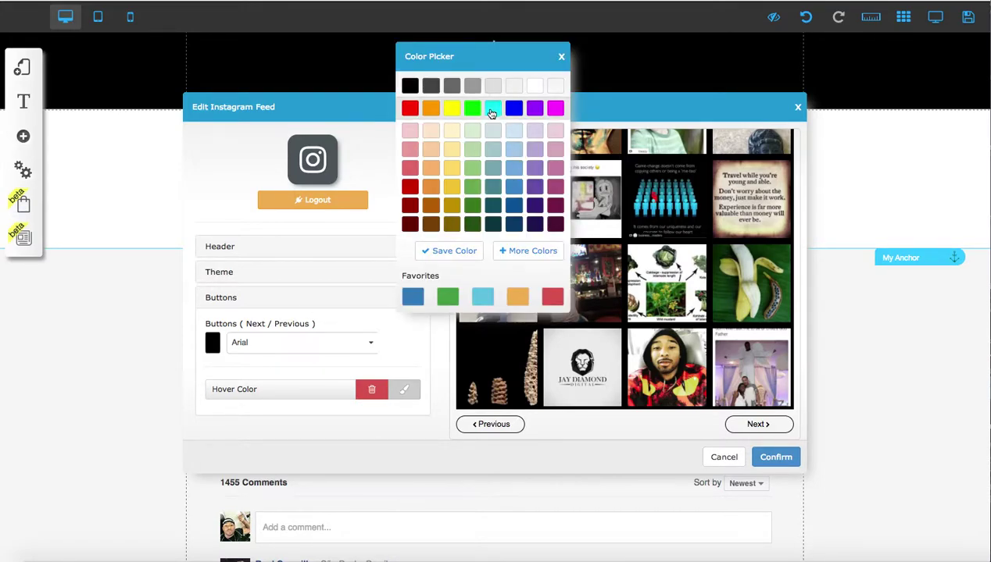
click(538, 211)
click(482, 298)
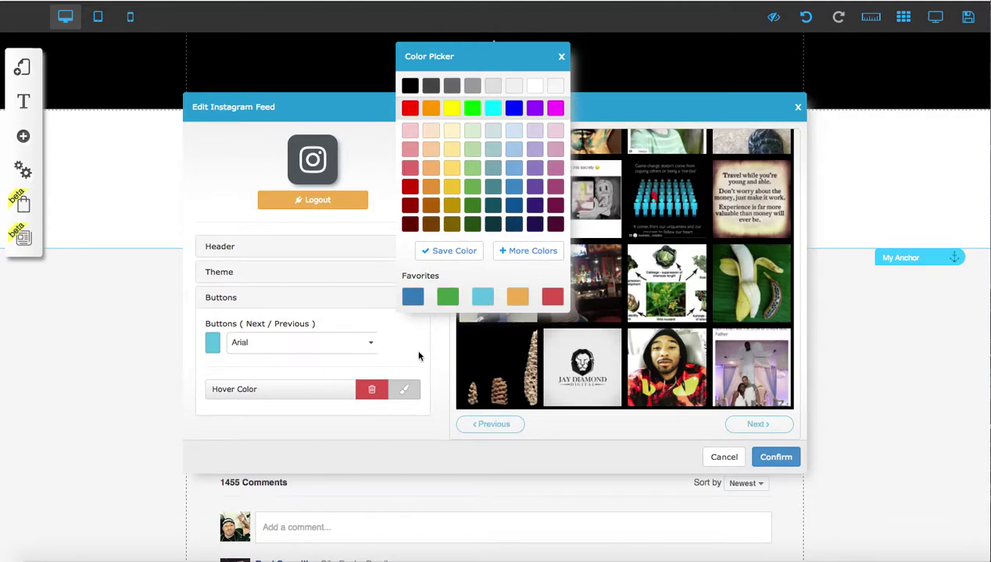
Set the buttons' hover color to dark gray and confirm the Instagram feed settings
click(407, 391)
drag(521, 316, 334, 148)
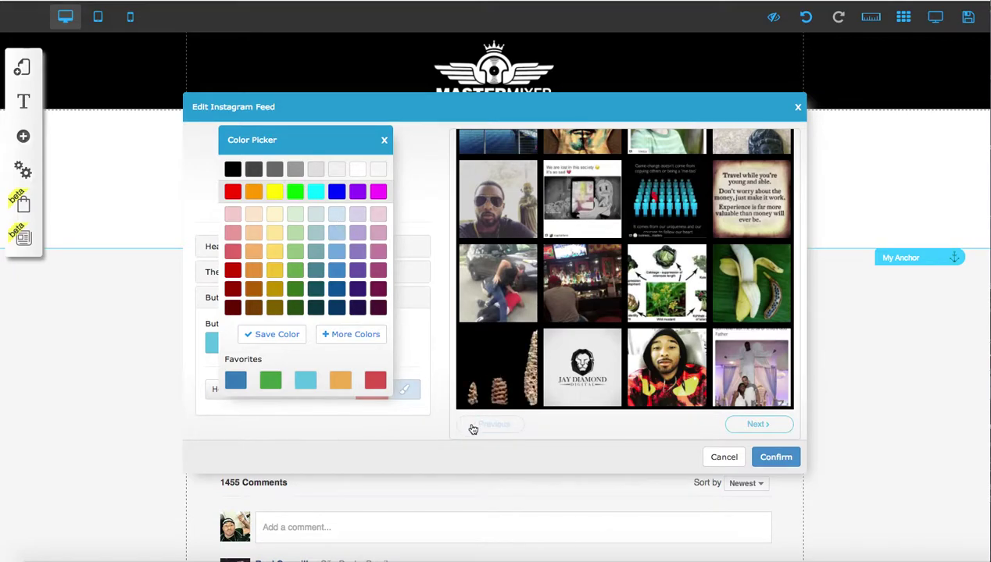
click(254, 169)
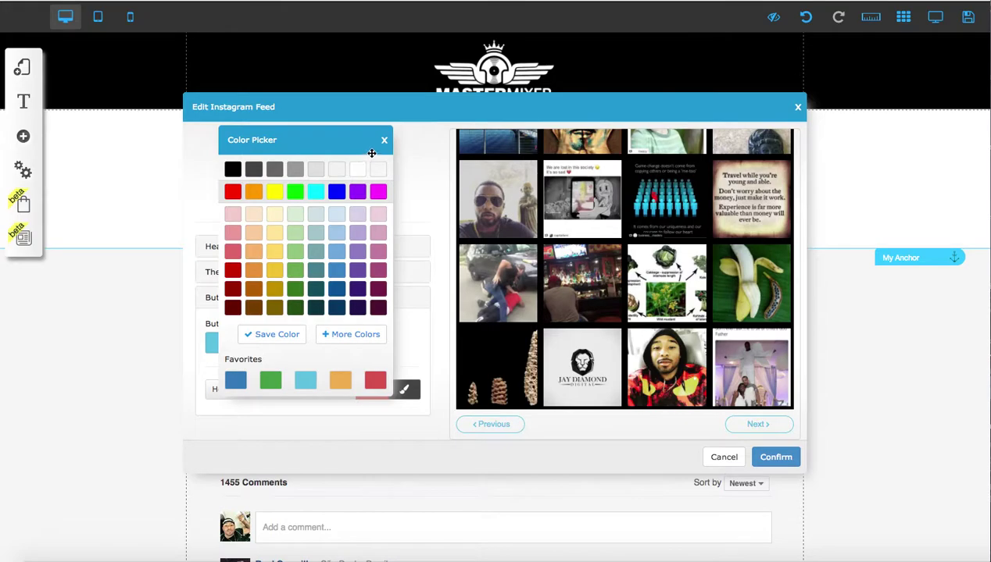
click(384, 140)
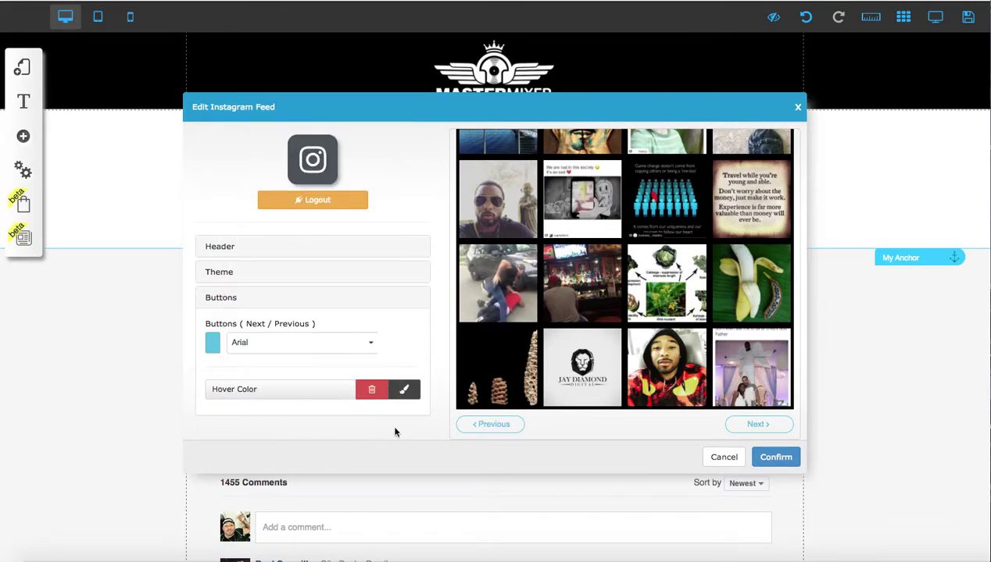
click(784, 458)
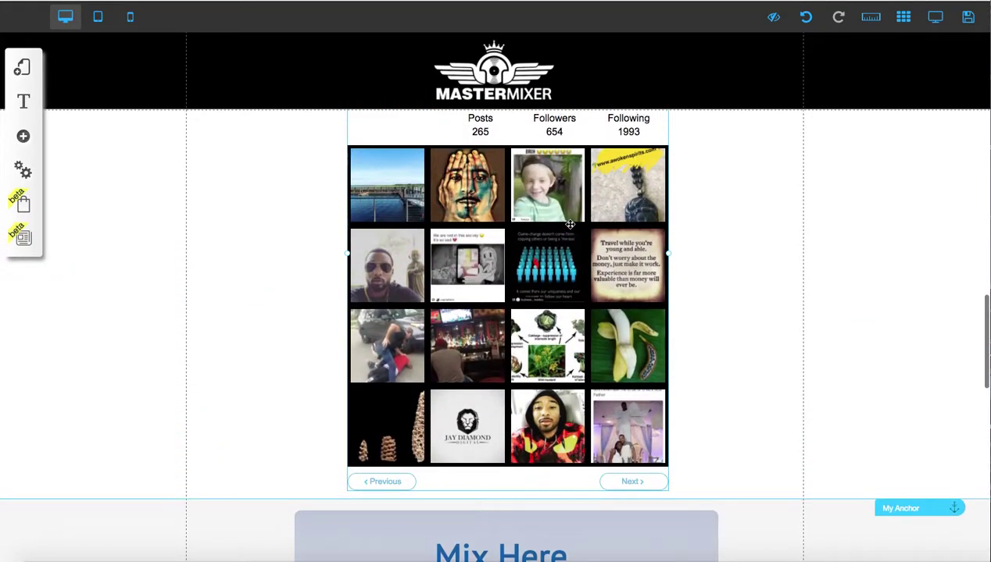
Widen the Instagram feed on the page and move it against the left content guide
drag(466, 226, 443, 227)
scroll(570, 218, up, 2)
scroll(547, 282, down, 2)
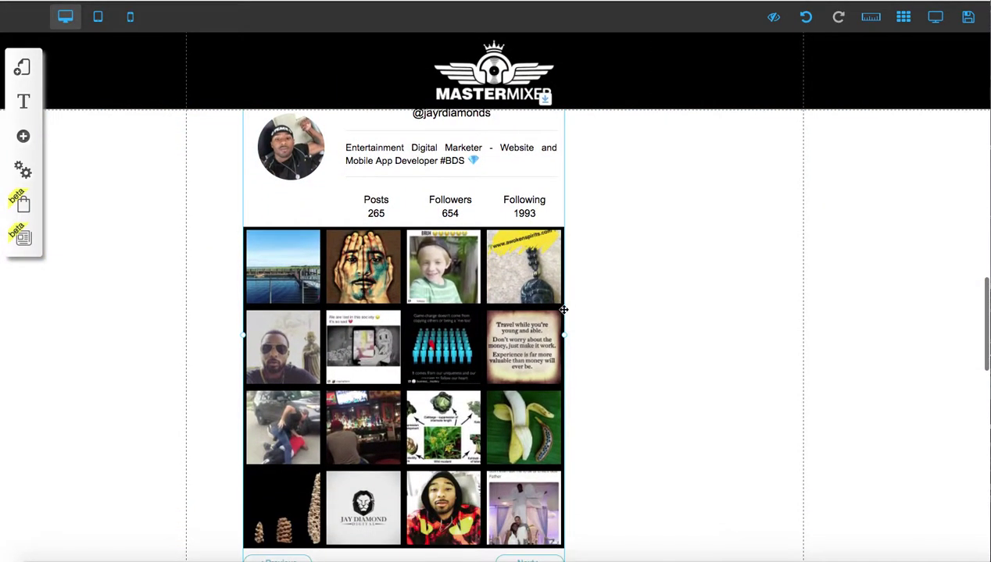
drag(565, 338, 657, 338)
drag(559, 333, 503, 341)
Move the My Anchor section with the Mix Here form down to just below the feed's Previous and Next buttons
scroll(507, 349, down, 3)
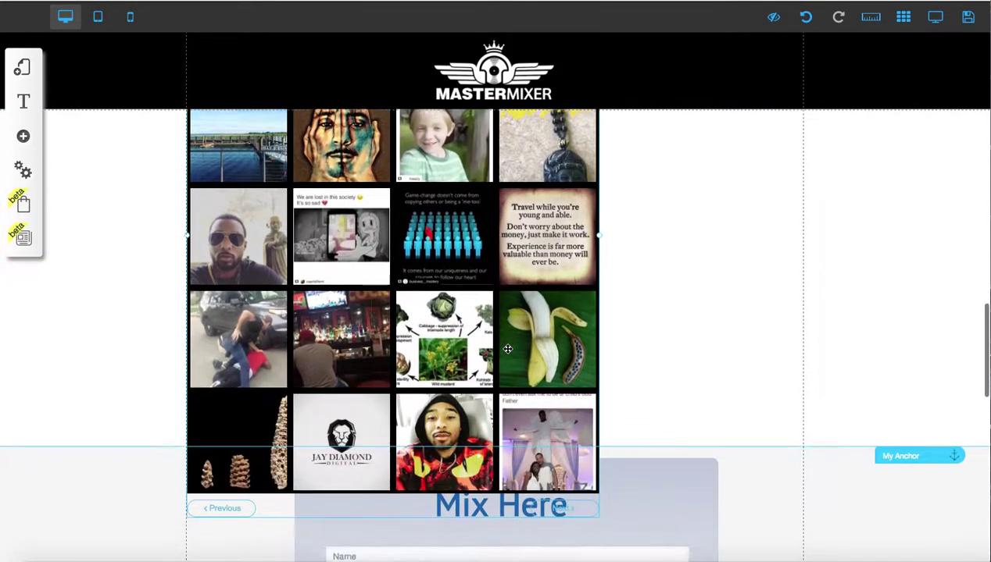
scroll(508, 349, down, 2)
mouse_move(970, 379)
mouse_down()
mouse_move(969, 450)
mouse_move(942, 384)
mouse_move(946, 451)
mouse_up()
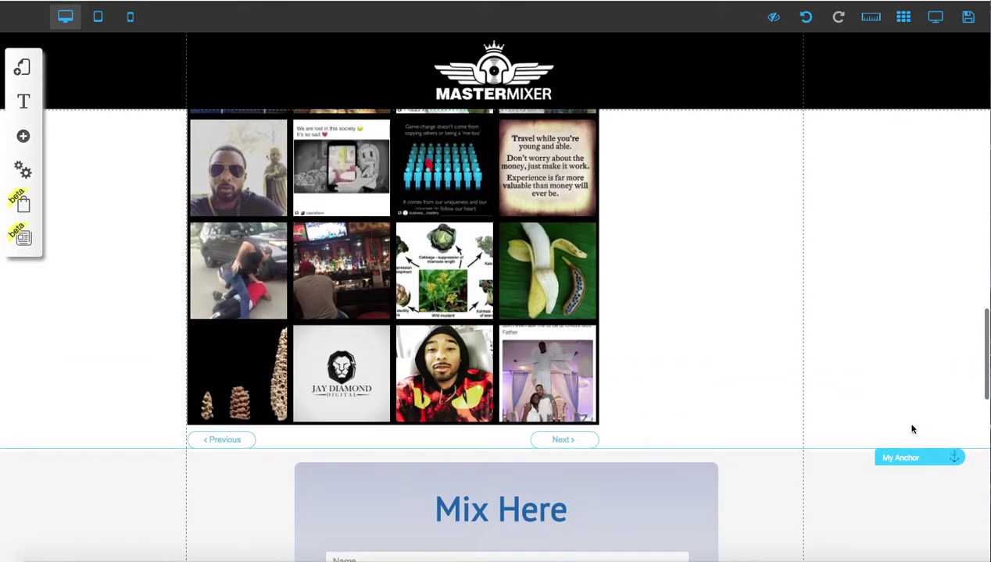
scroll(794, 353, down, 2)
drag(922, 378, 923, 379)
scroll(752, 286, up, 3)
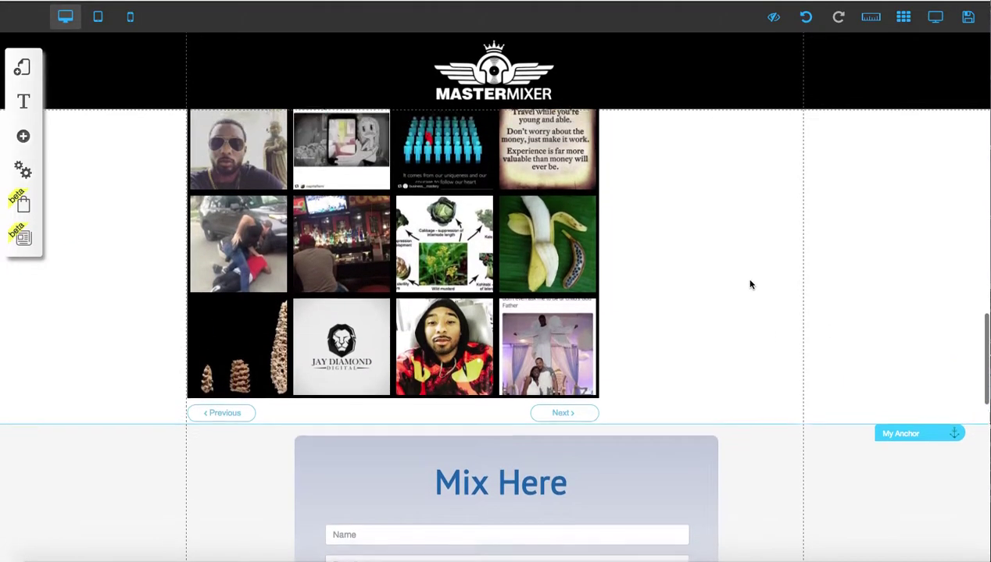